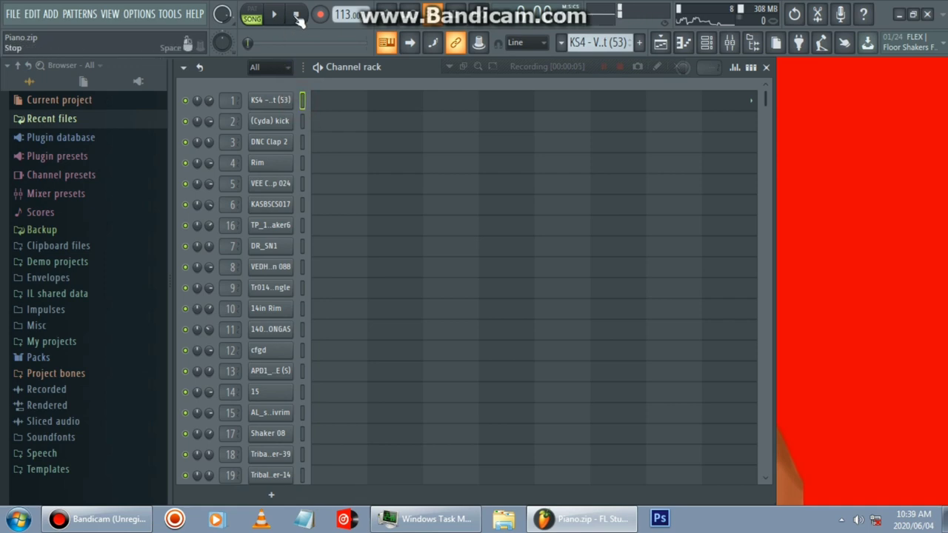
Step: Switch playback to pattern mode and play back the (Cyda) kick pattern on its own
click(303, 121)
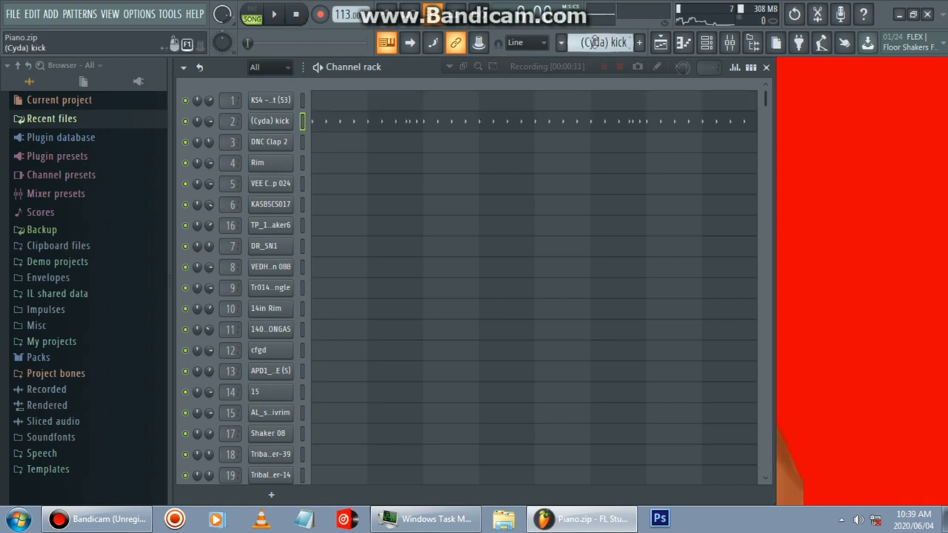
click(252, 14)
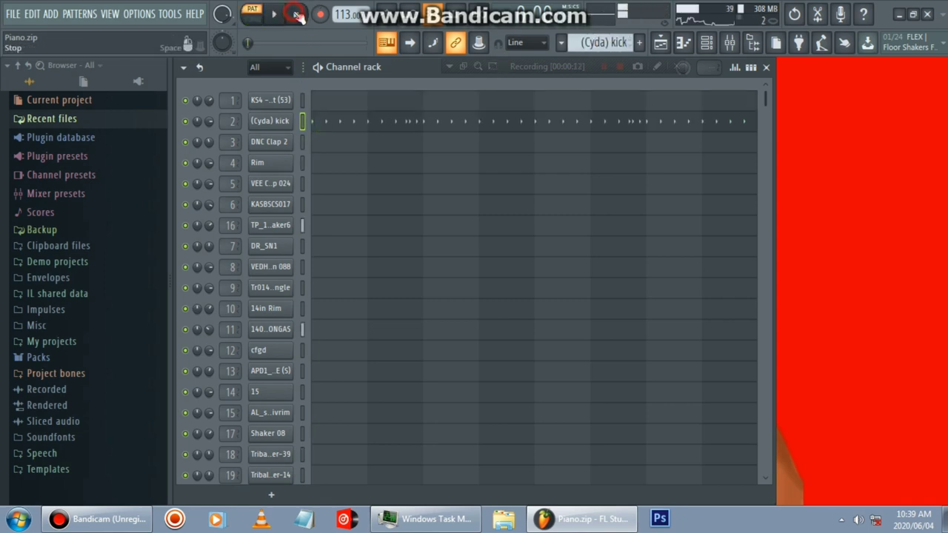
click(274, 14)
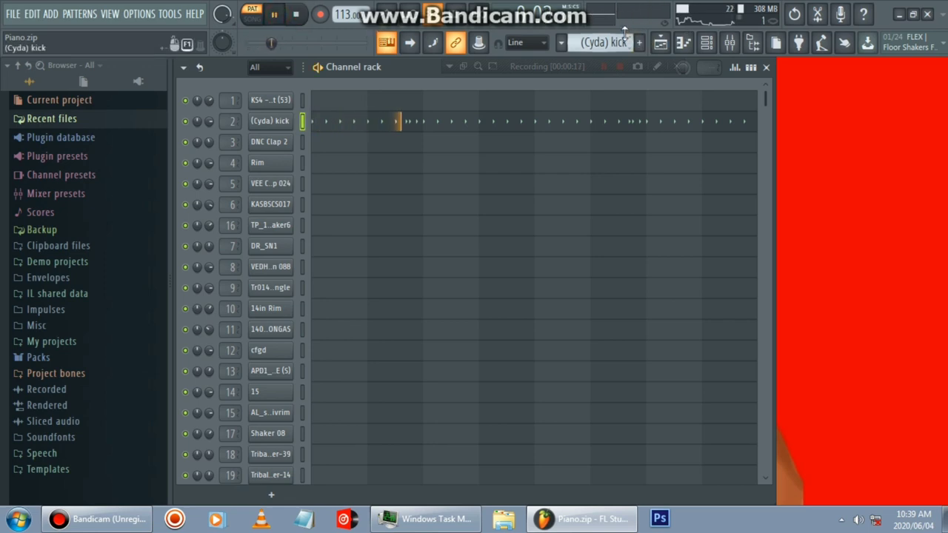
key(space)
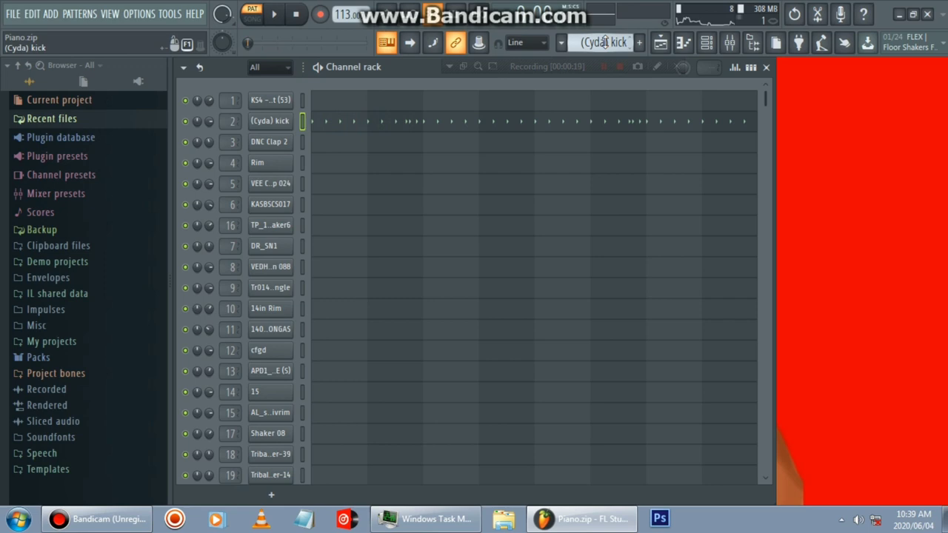
Step: Audition the DNC Clap 2 pattern and the Rim pattern one after the other
scroll(604, 42, down, 1)
key(space)
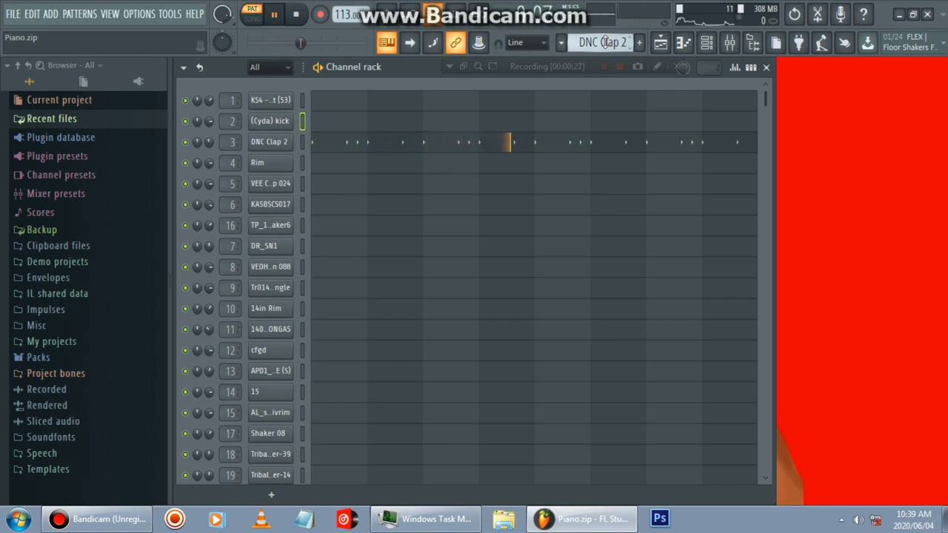
key(space)
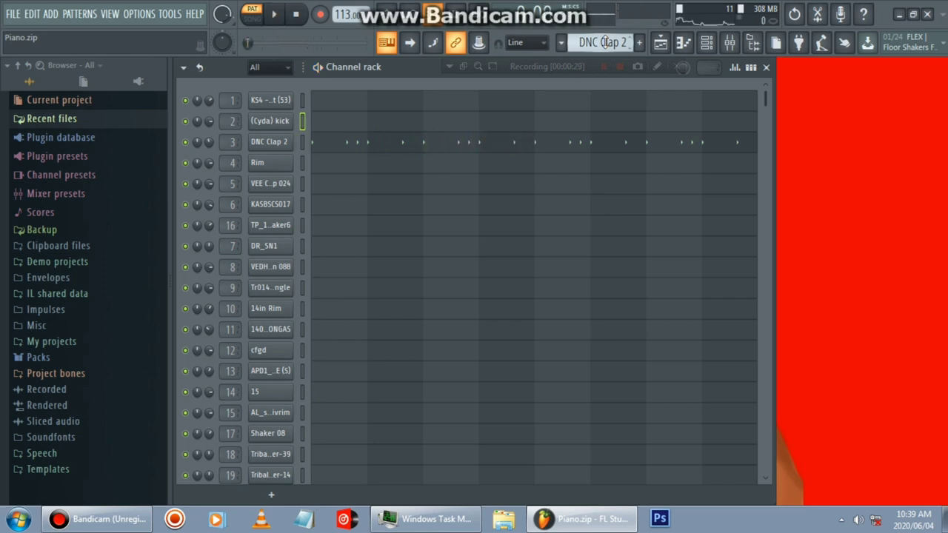
scroll(605, 42, down, 1)
key(space)
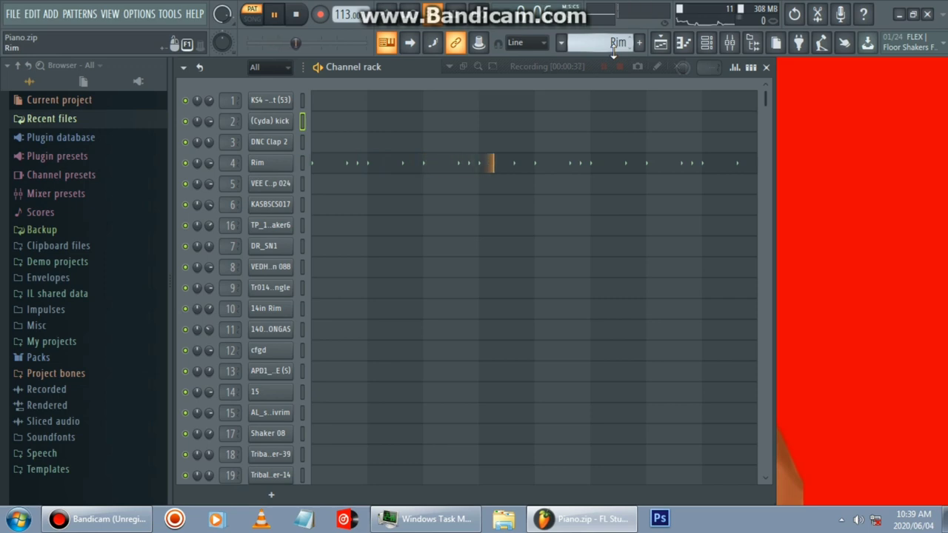
key(space)
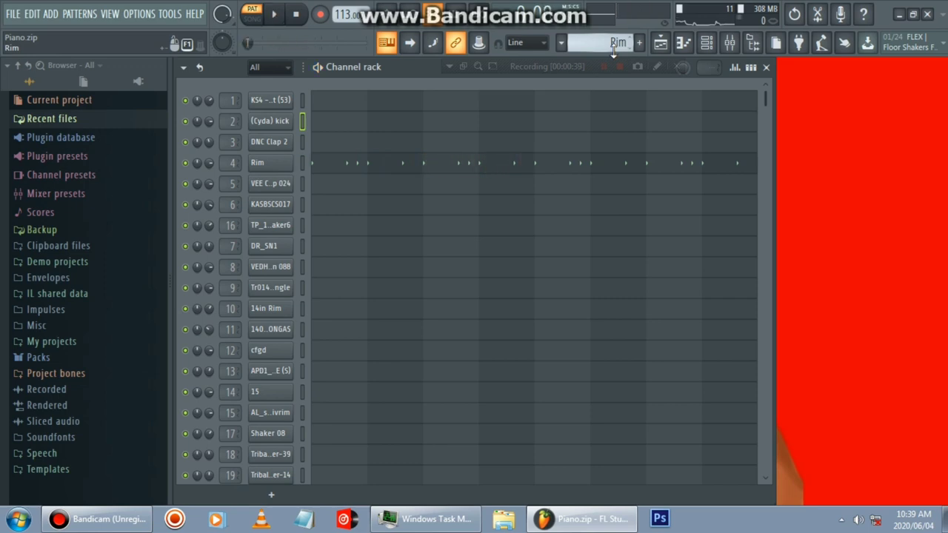
Step: Audition the VEE Clap 024 pattern and the KASBSCS017 pattern, stopping playback after each
scroll(613, 52, down, 1)
key(space)
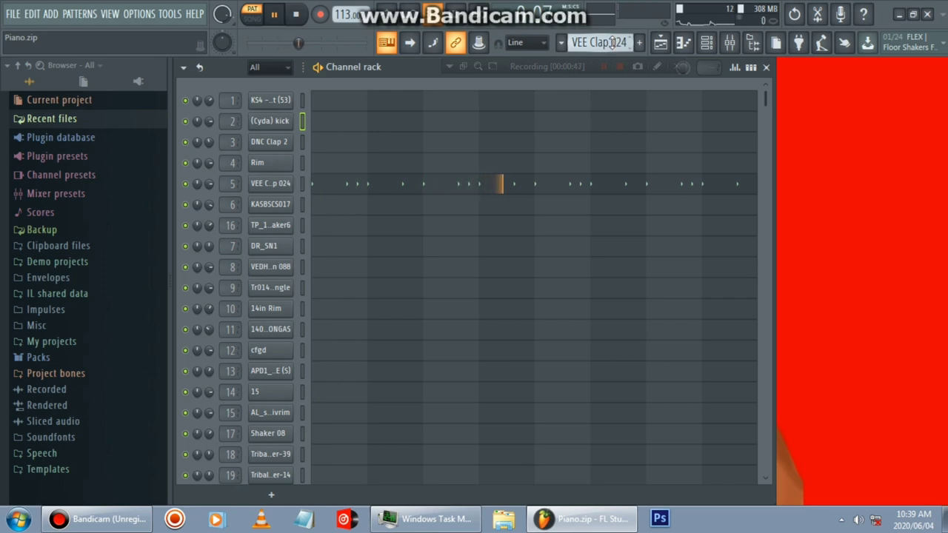
key(space)
scroll(611, 42, down, 1)
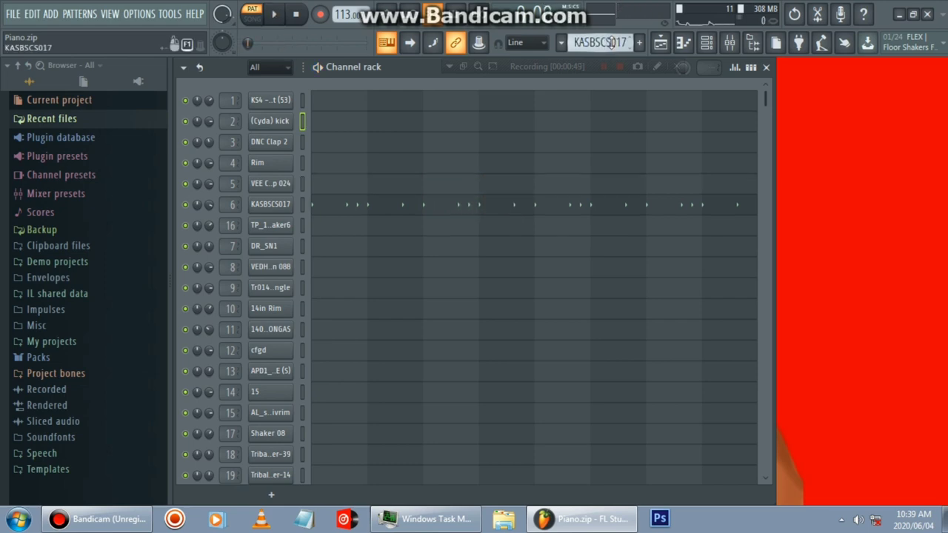
key(space)
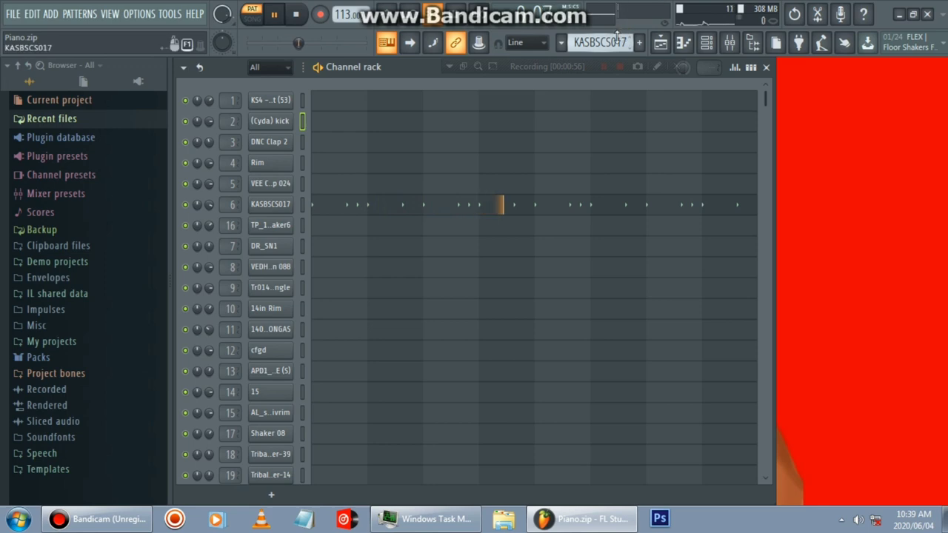
key(space)
Step: Audition the TP_126_BoxShaker6 pattern and the DR_SN1 snare pattern, stopping playback after each
scroll(614, 42, down, 1)
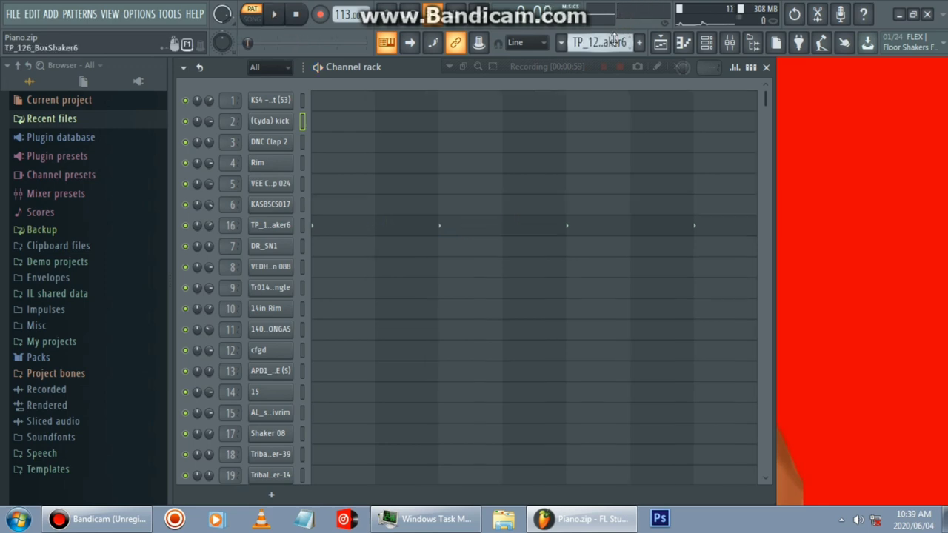
key(space)
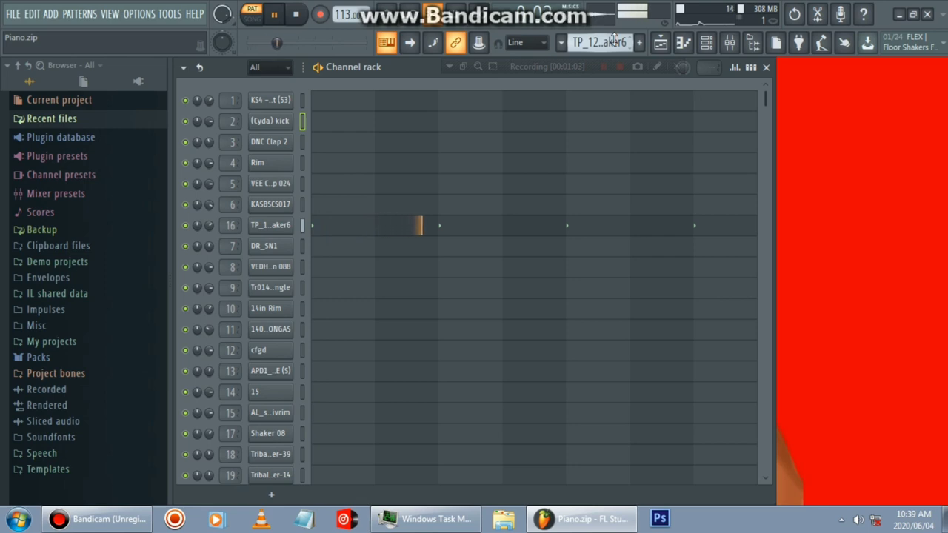
key(space)
scroll(614, 41, down, 1)
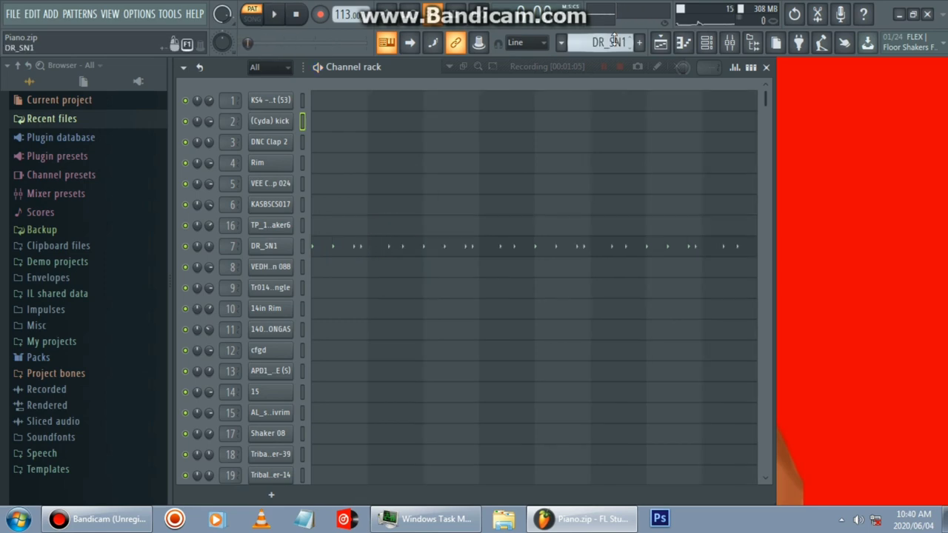
key(space)
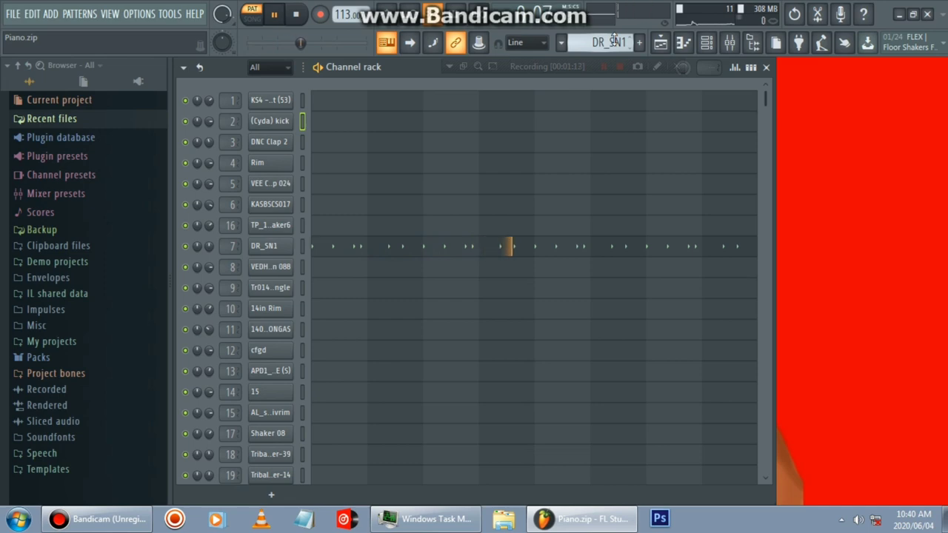
key(space)
Step: Audition the VEDH 088 pattern on mixer track 8 and the Tr014A-EQ Triangle pattern
scroll(615, 42, down, 1)
key(space)
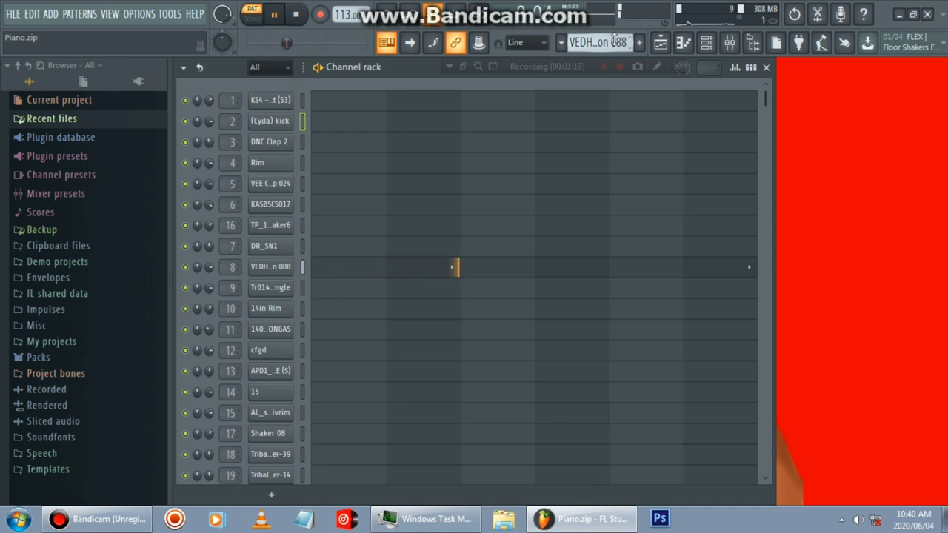
key(space)
scroll(614, 42, down, 1)
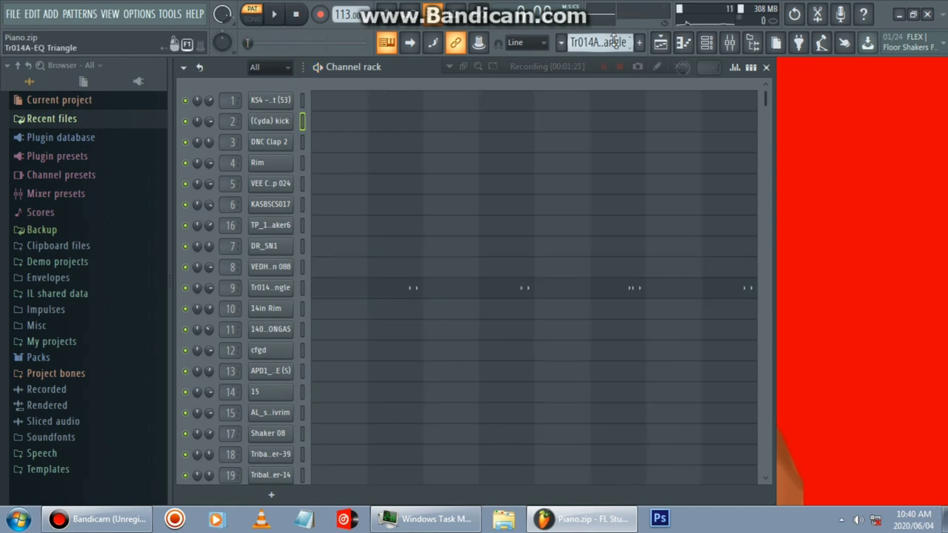
key(space)
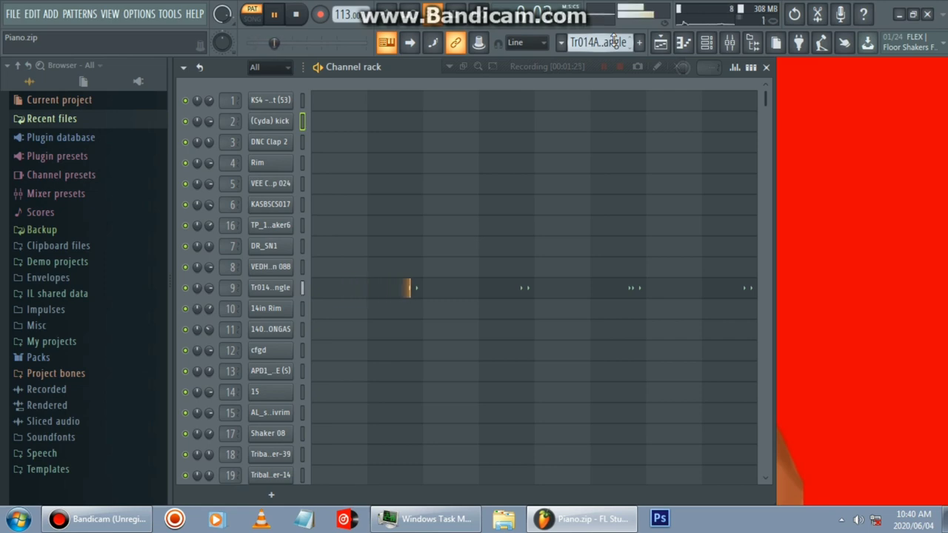
key(space)
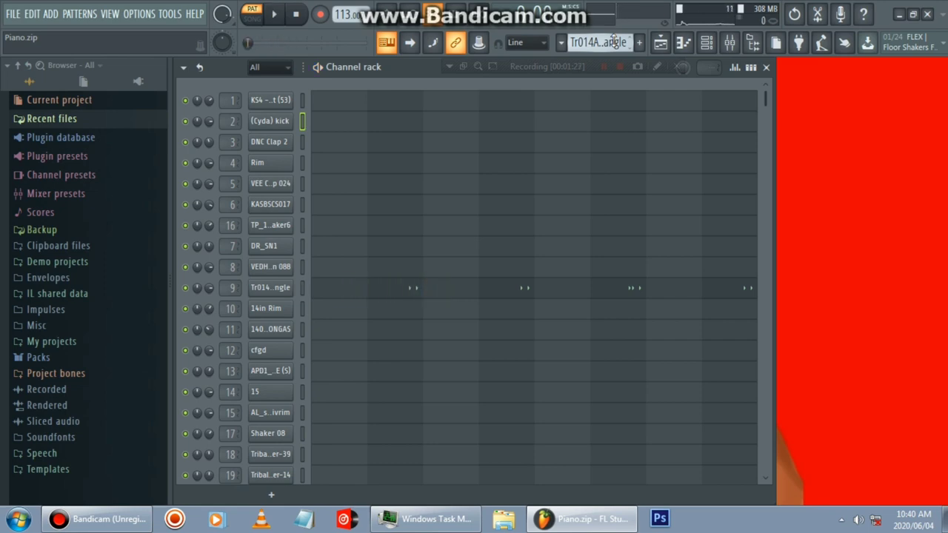
Step: Audition the 14in Rim pattern and the 140 SOCA-CONGAS pattern one after the other
scroll(614, 41, down, 1)
key(space)
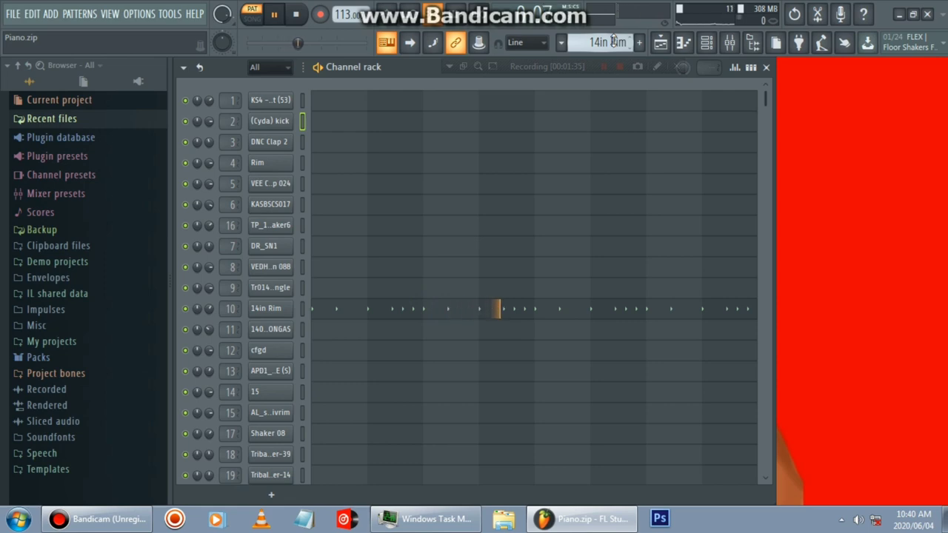
key(space)
scroll(614, 40, down, 1)
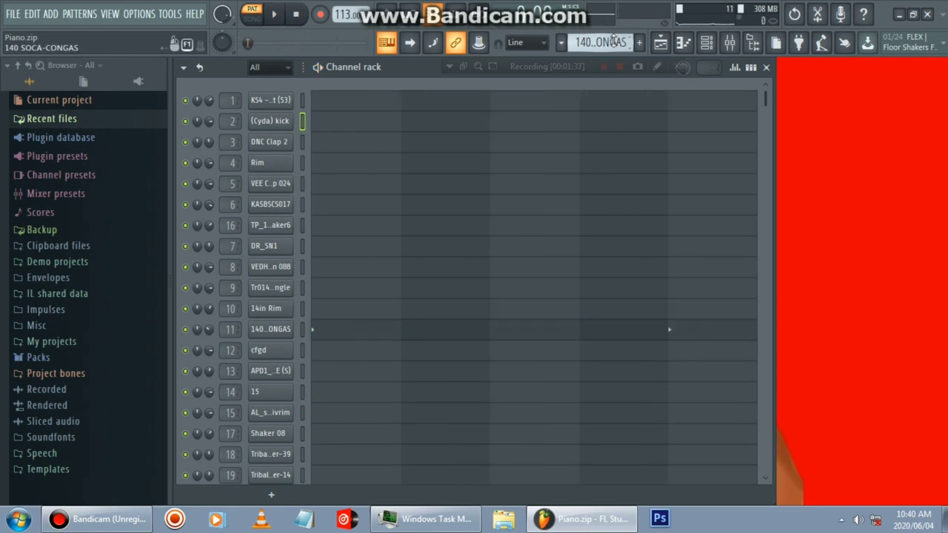
key(space)
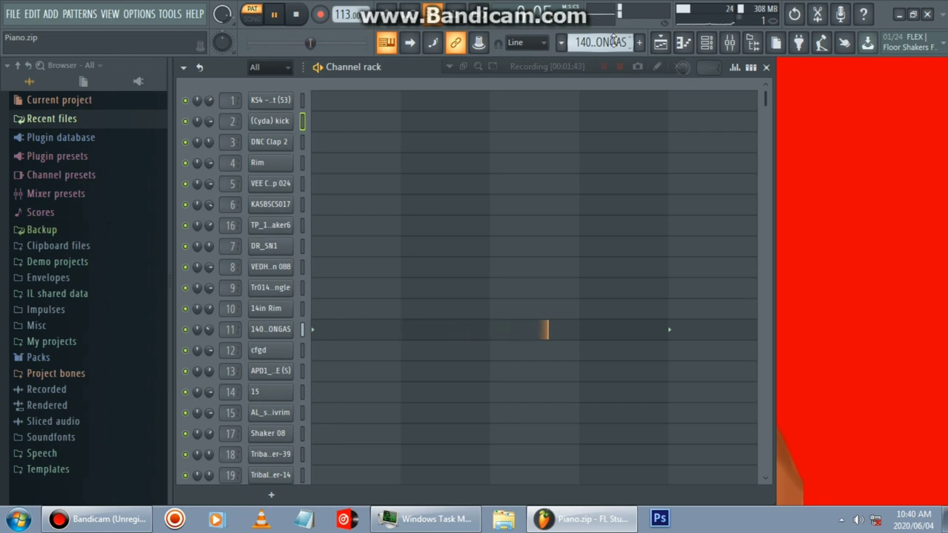
key(space)
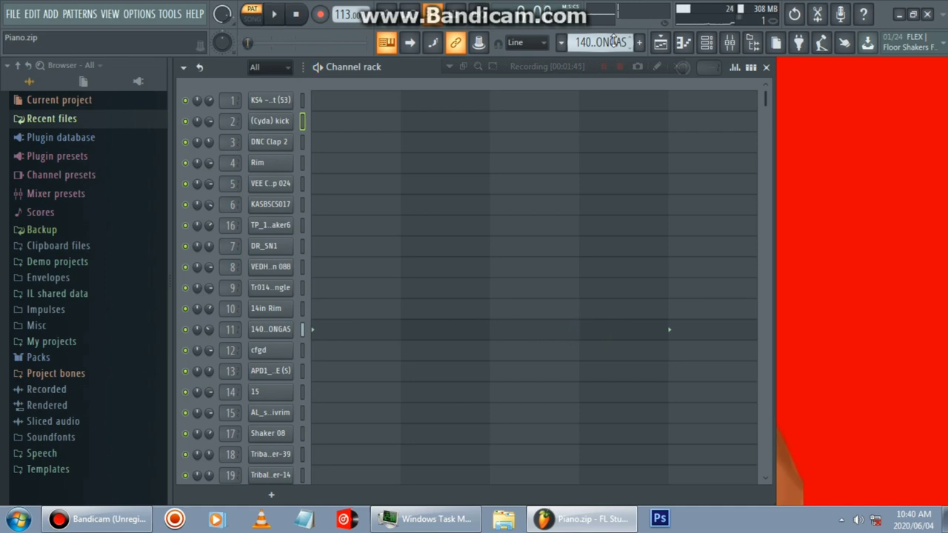
Step: Audition the cfgd pattern and the APD1 (S) pattern, ending on the pattern named 15 with playback stopped
scroll(614, 41, down, 1)
key(space)
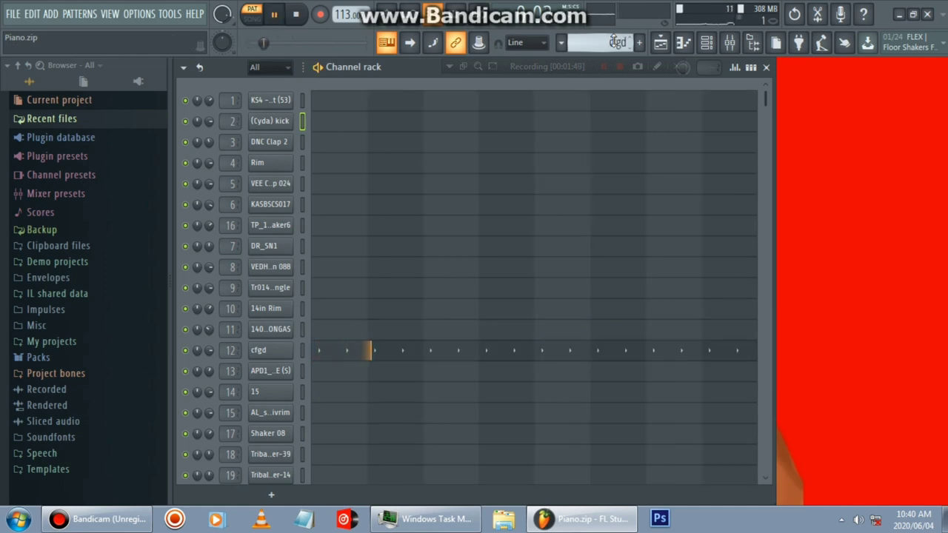
key(space)
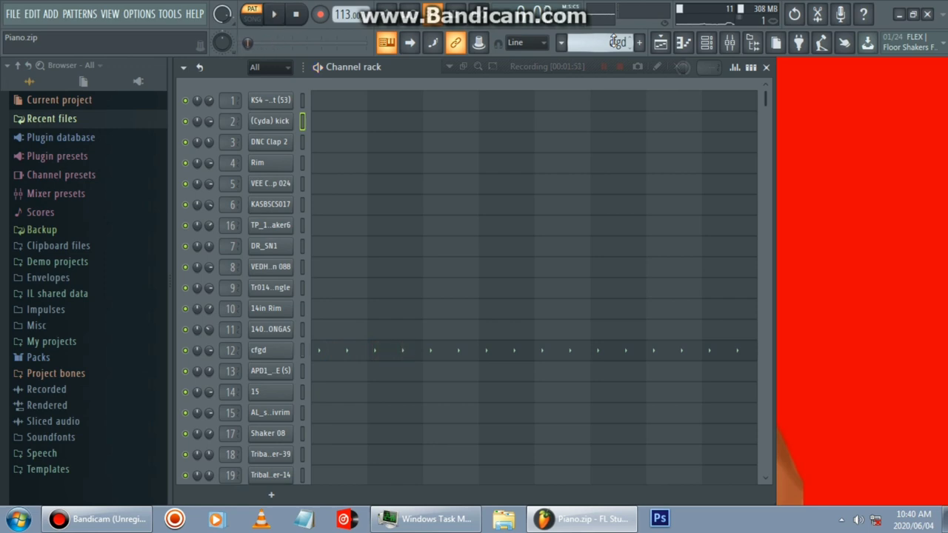
scroll(613, 41, down, 1)
key(space)
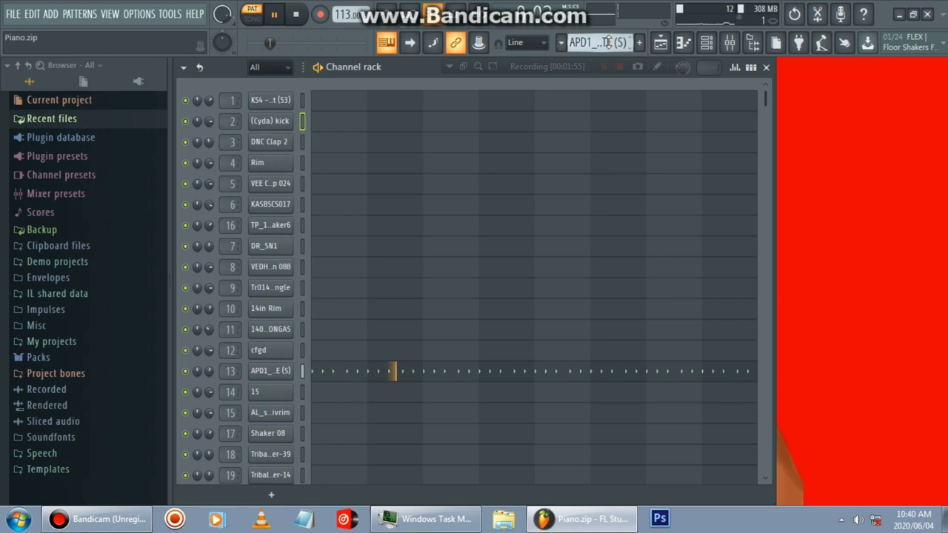
scroll(608, 42, down, 1)
key(space)
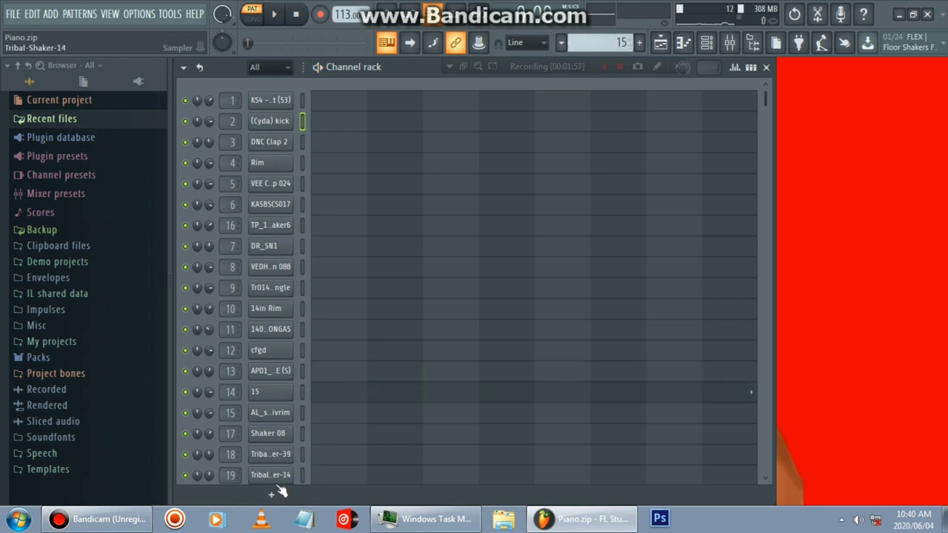
Step: Select the channel named 15 in the channel rack and play the AL_snr_livrim pattern
click(302, 392)
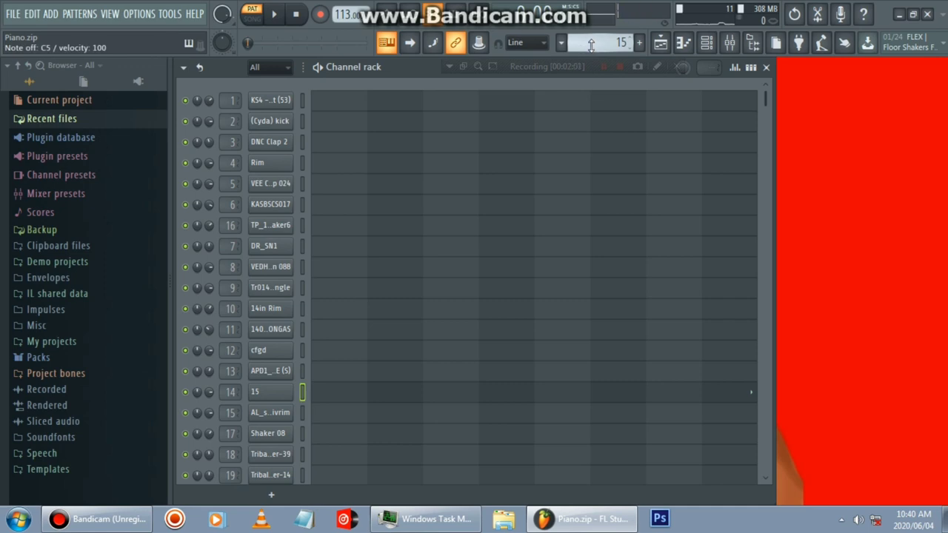
scroll(591, 44, down, 1)
key(space)
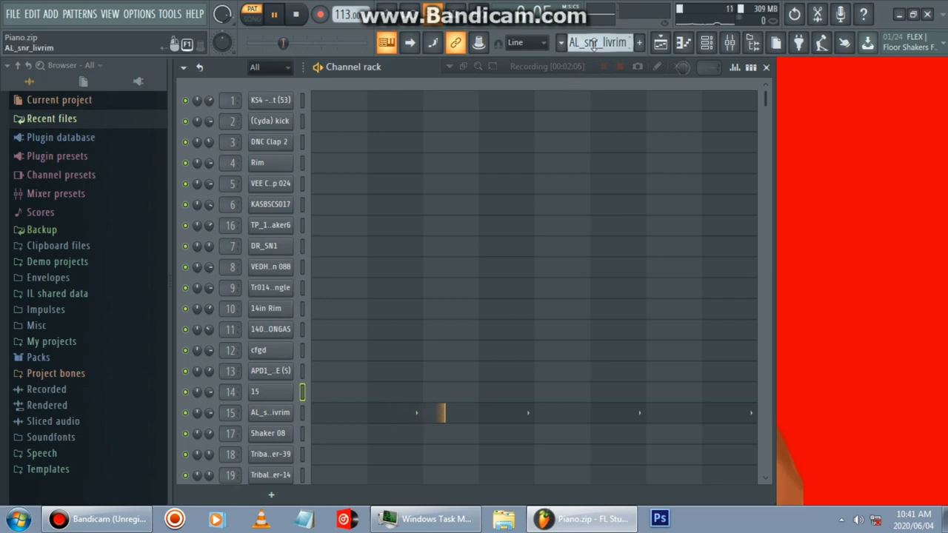
Step: Audition the three shaker patterns in turn: Shaker 08, the Tribal shaker 39 and the Tribal shaker 14
scroll(594, 44, down, 1)
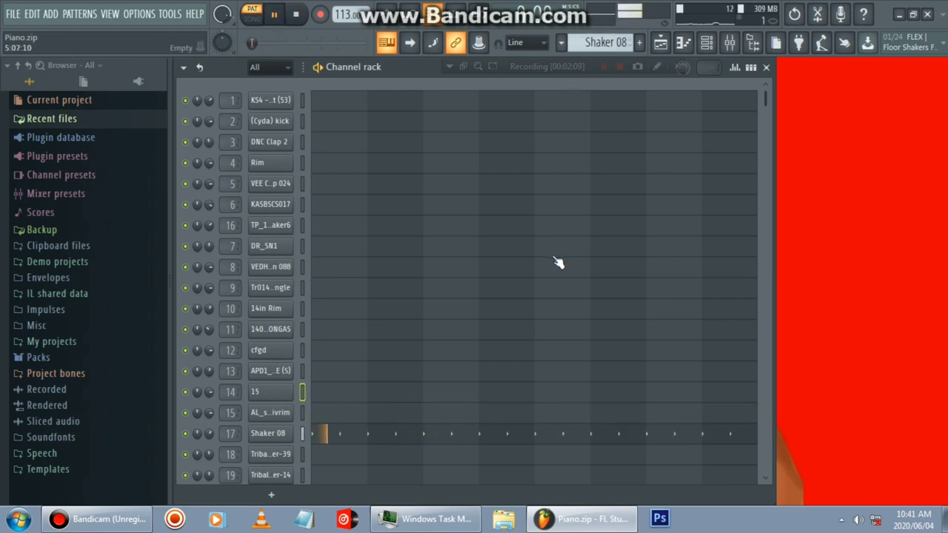
scroll(501, 229, down, 3)
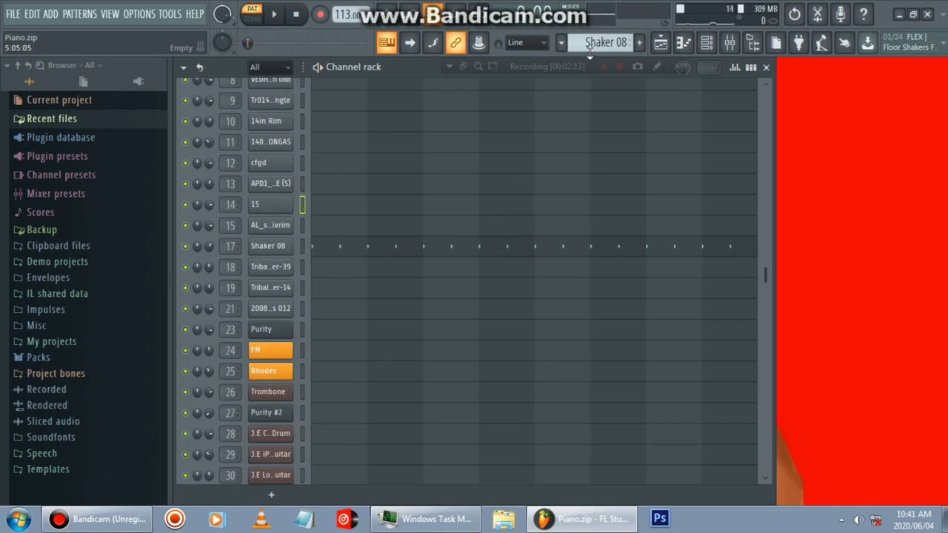
scroll(601, 41, down, 1)
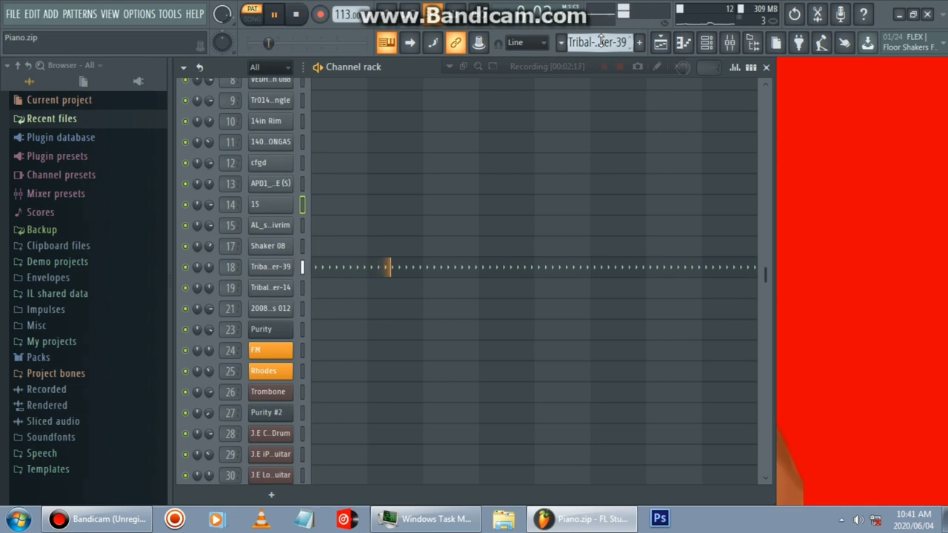
scroll(601, 40, down, 1)
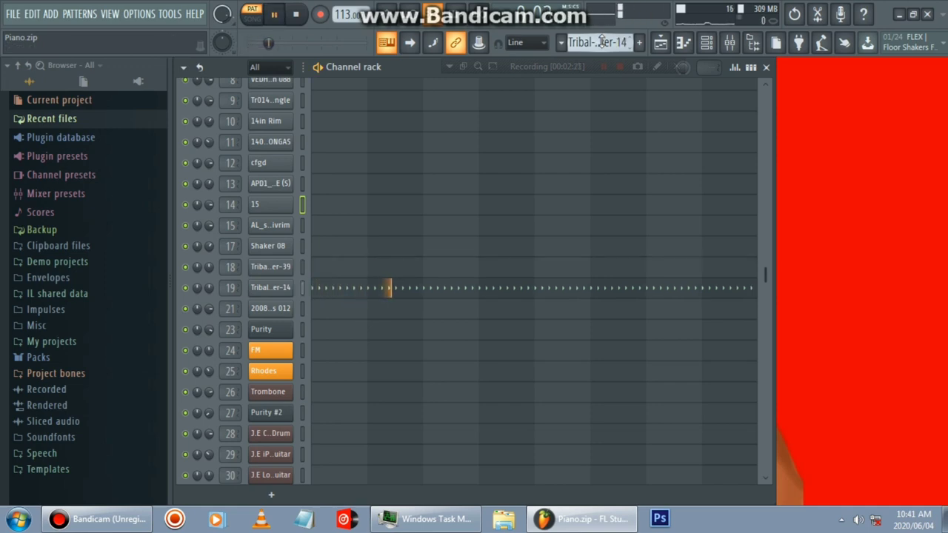
key(space)
Step: Play the 2008-9-003 Drumloops 012 pattern and bring the instrument channels at the end of the rack into view
scroll(601, 41, down, 1)
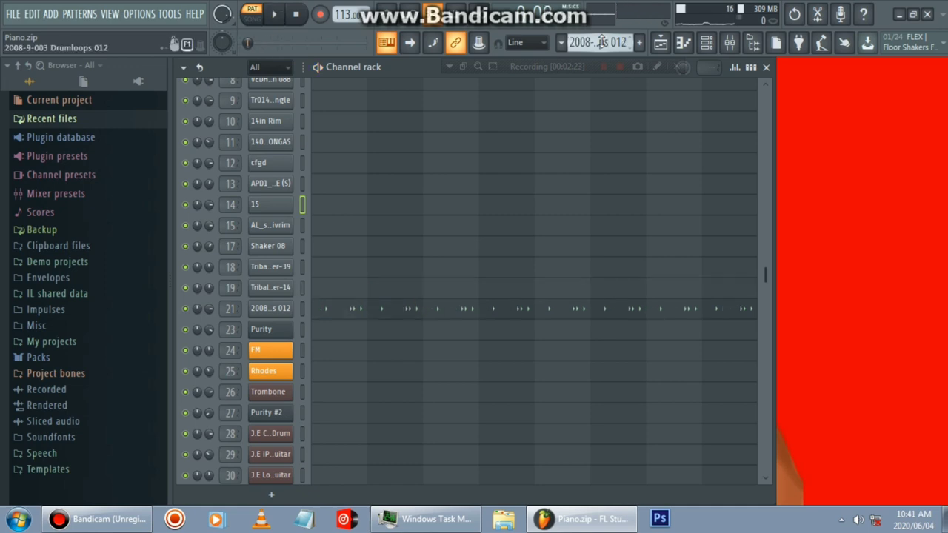
key(space)
scroll(557, 163, down, 2)
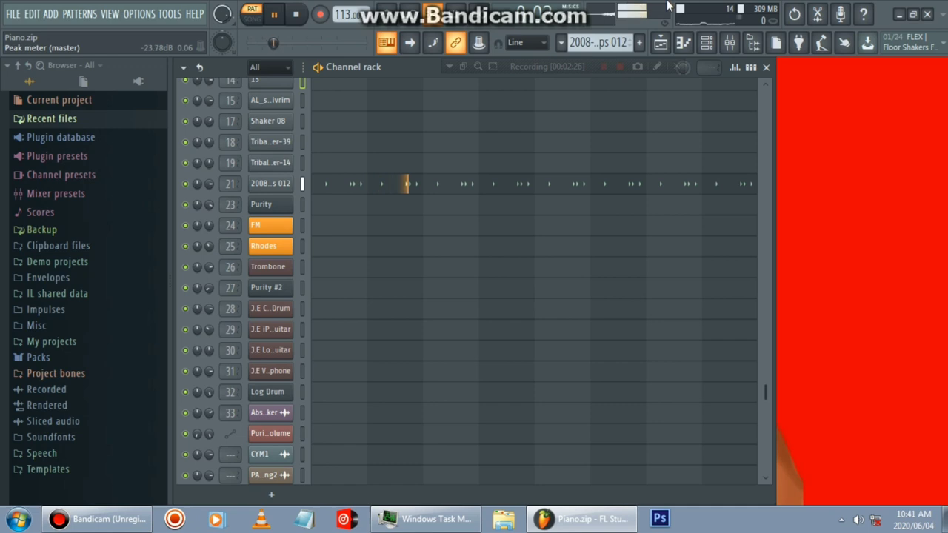
Step: Audition the Purity pattern and the FM pattern in turn, stopping playback after each
scroll(612, 42, down, 1)
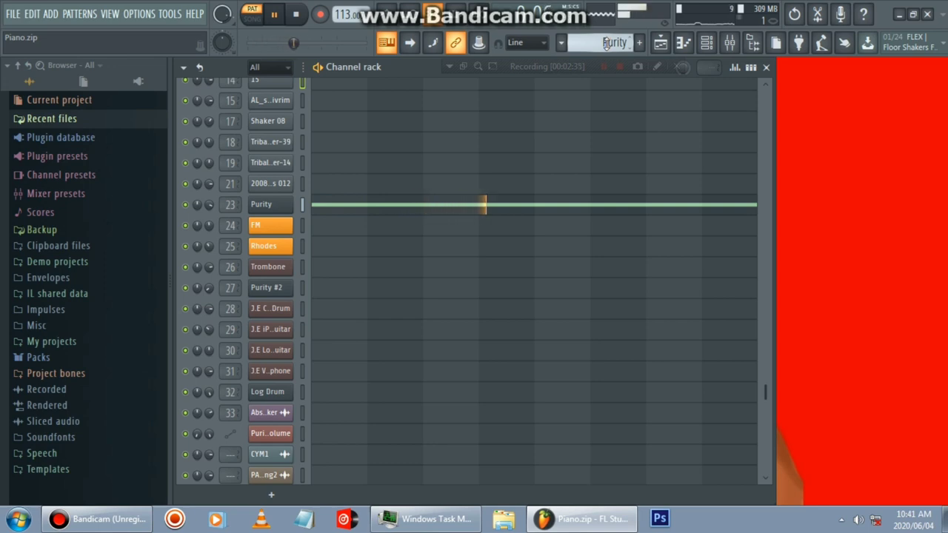
key(space)
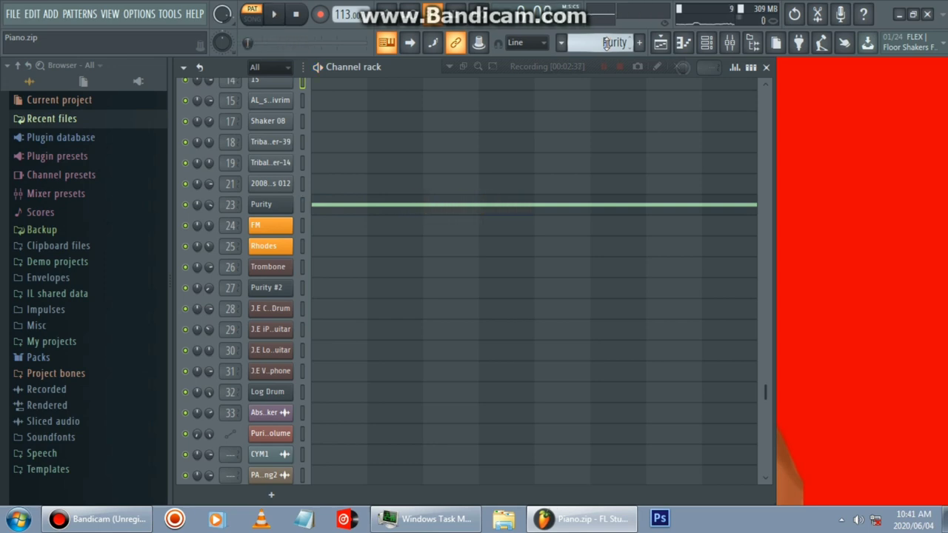
scroll(606, 45, down, 1)
key(space)
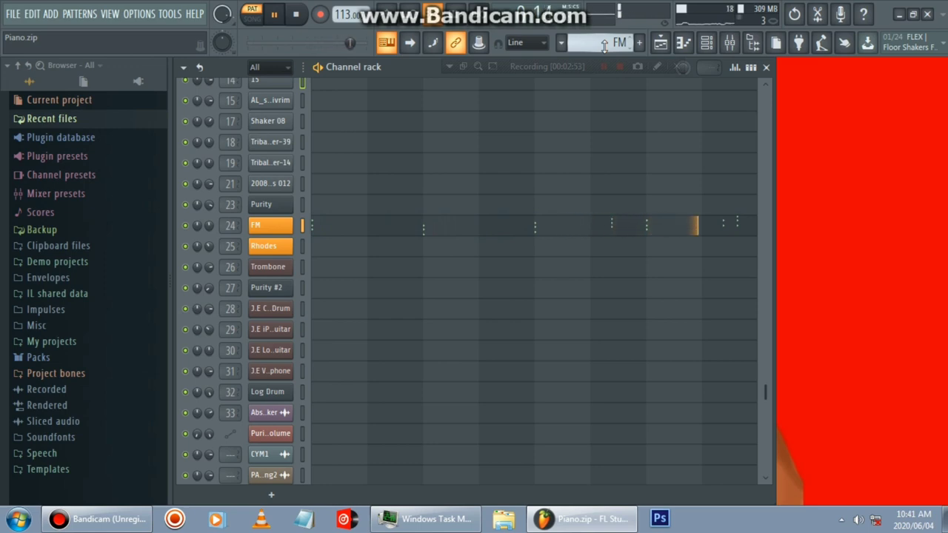
key(space)
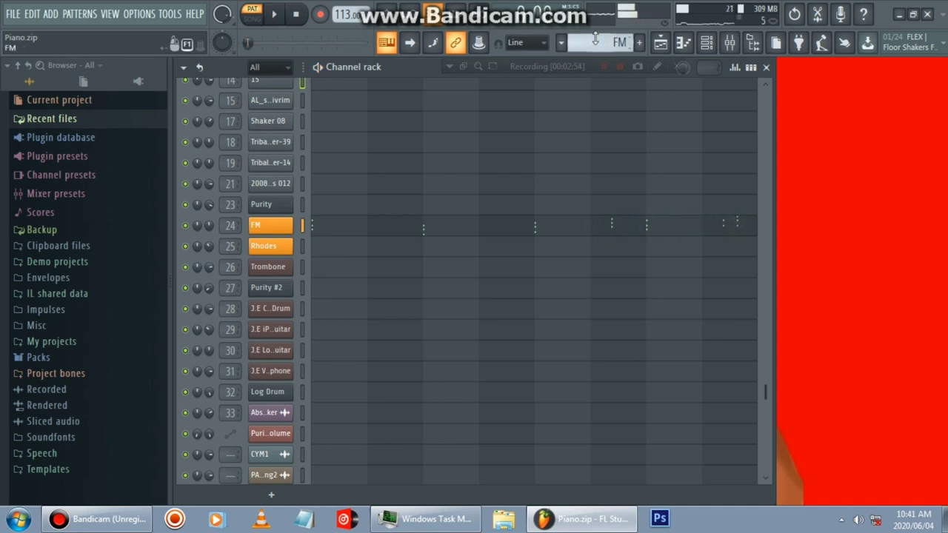
Step: Audition the Rhodes pattern and the Trombone pattern one after the other
scroll(596, 41, down, 1)
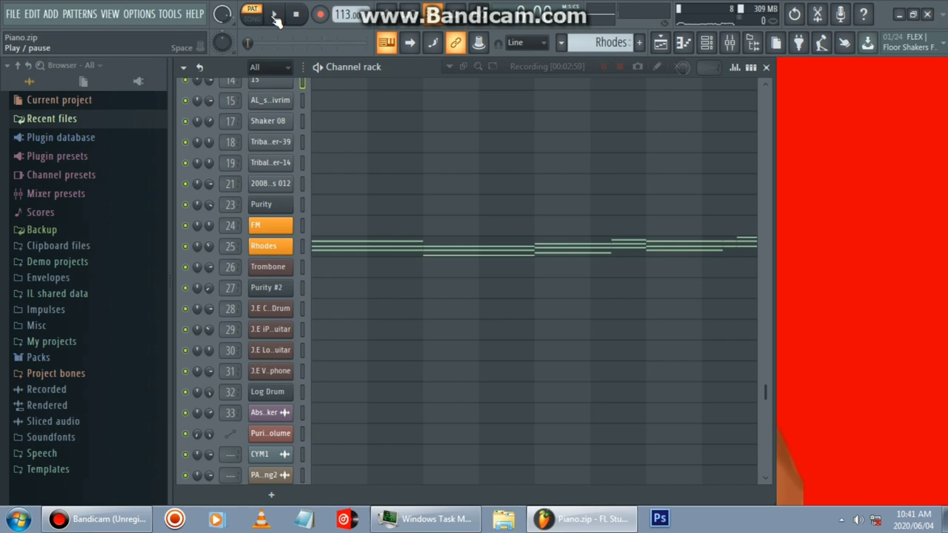
click(274, 15)
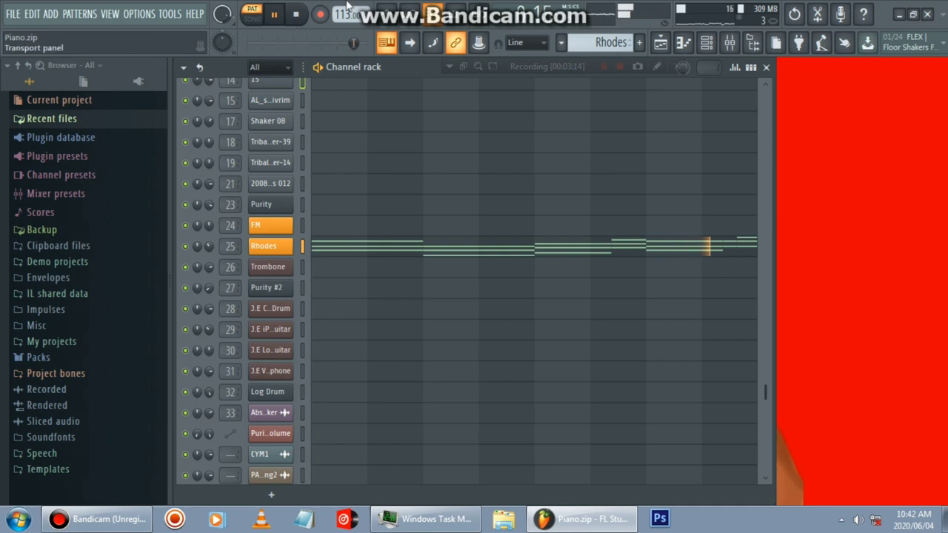
click(298, 16)
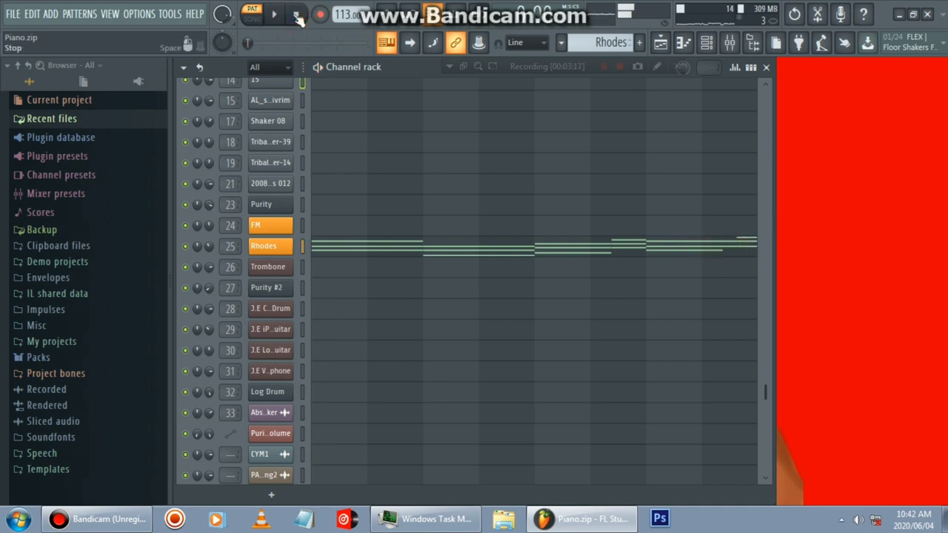
key(space)
scroll(604, 42, down, 1)
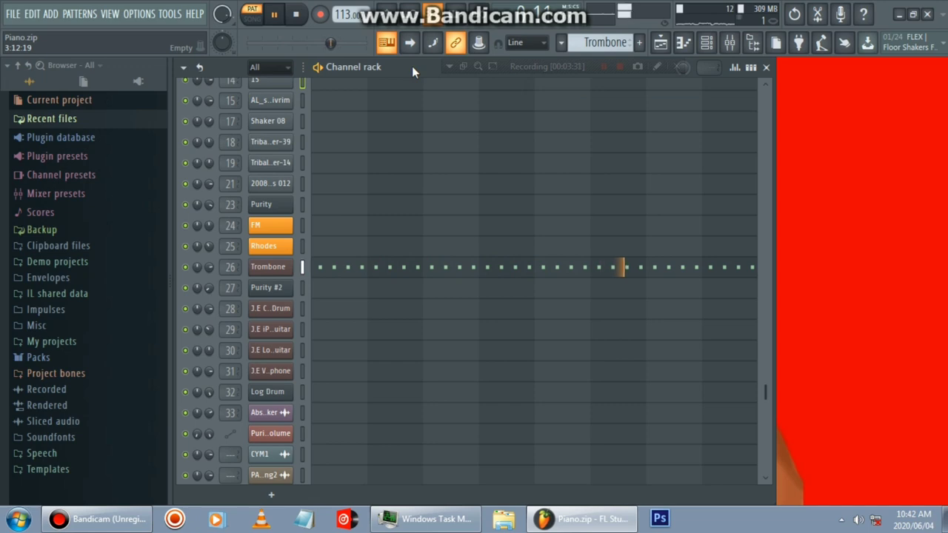
key(space)
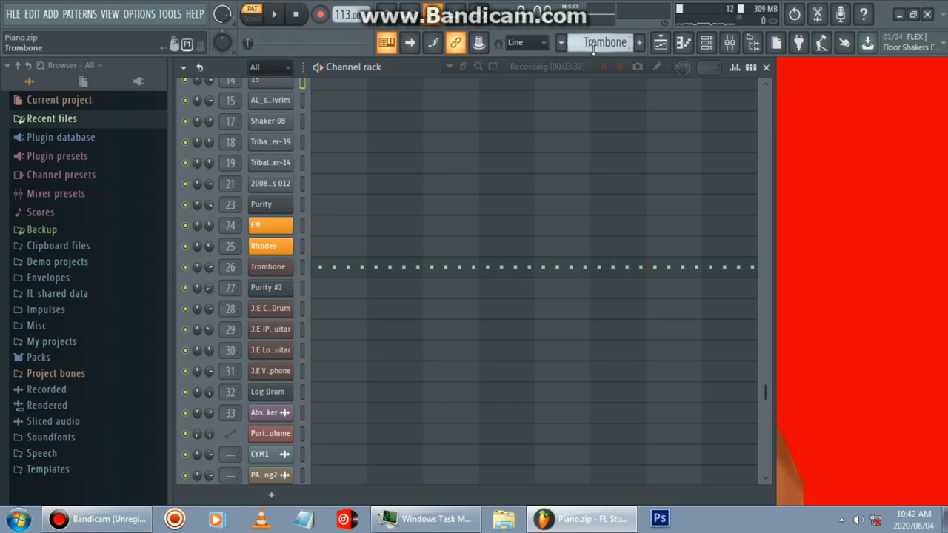
Step: Audition the Purity #2 pattern and the J.E Ch..l Drum pattern in turn
scroll(594, 47, down, 1)
key(space)
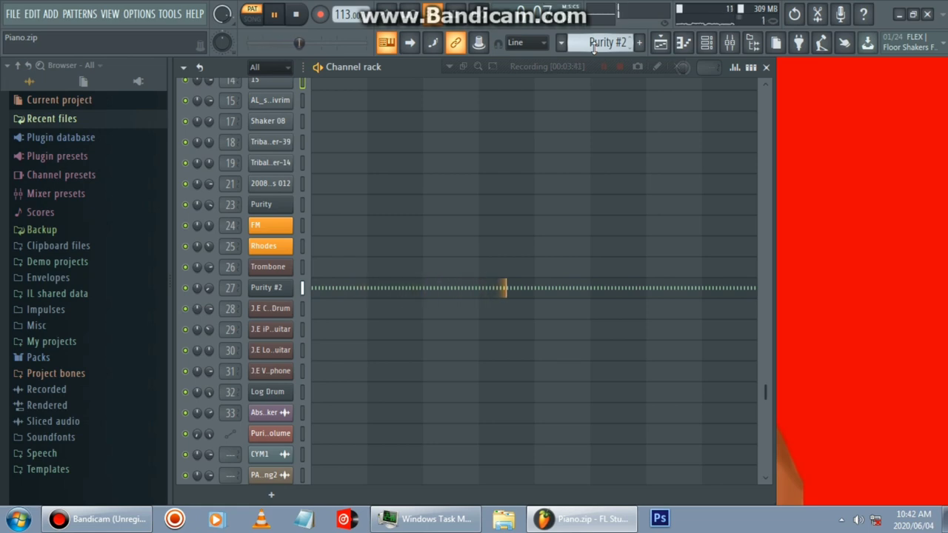
key(space)
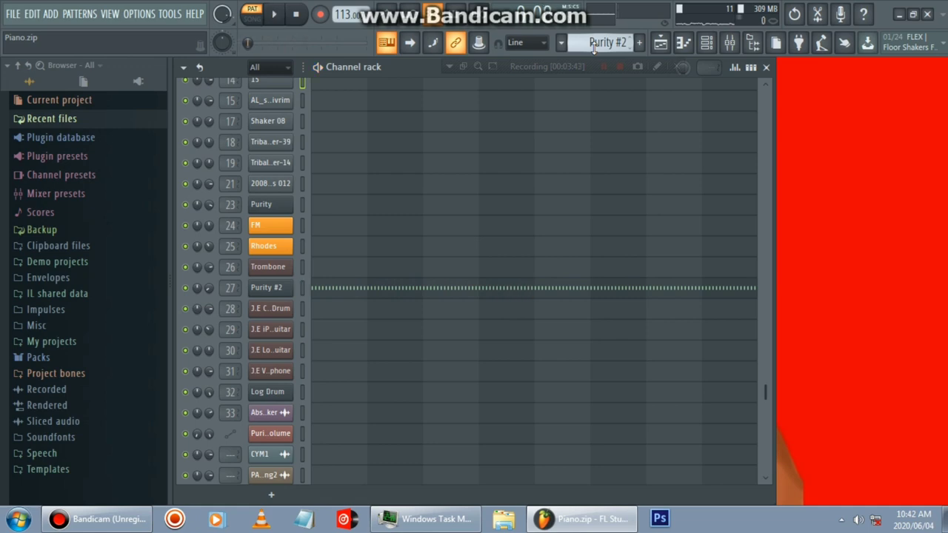
scroll(593, 46, down, 1)
key(space)
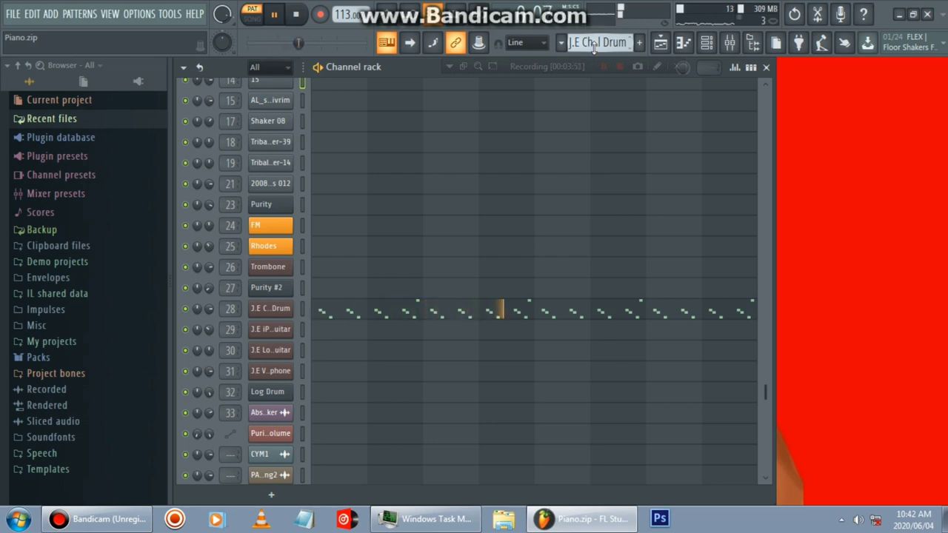
key(space)
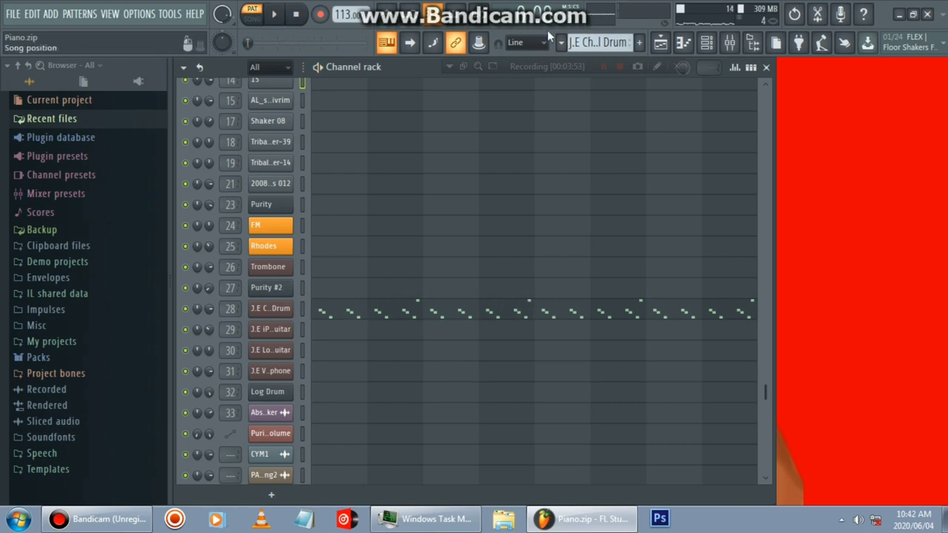
Step: Audition the two guitar patterns in turn: J.E iPi..Guitar and J.E Locked Guitar
scroll(602, 42, down, 1)
key(space)
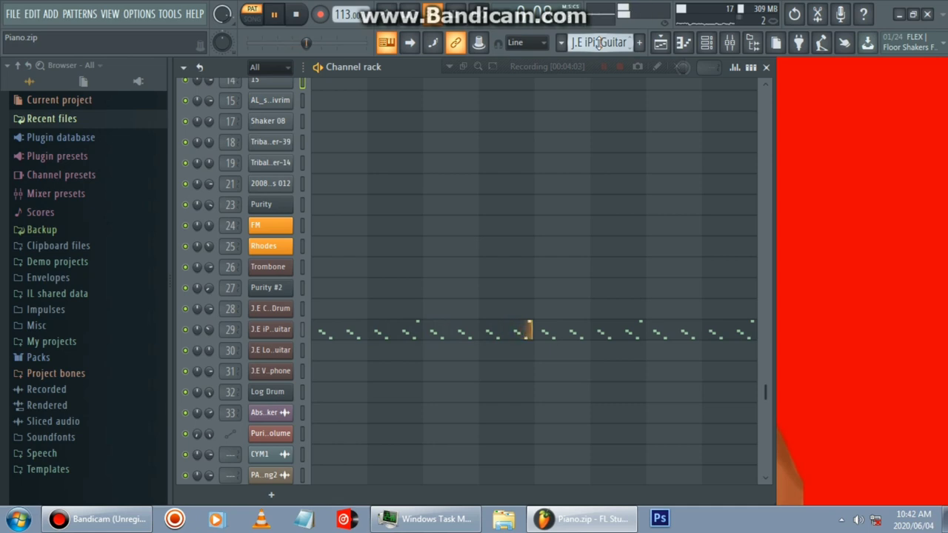
key(space)
scroll(599, 42, down, 1)
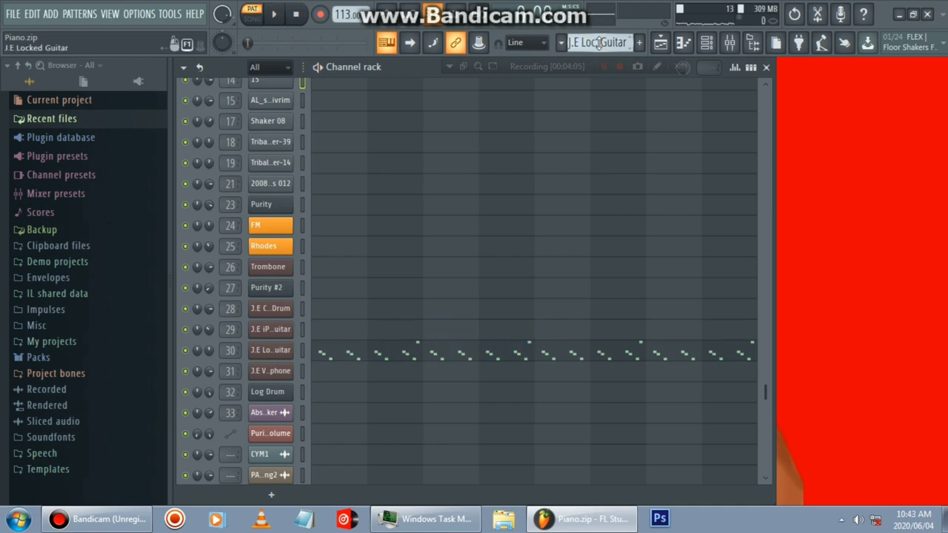
key(space)
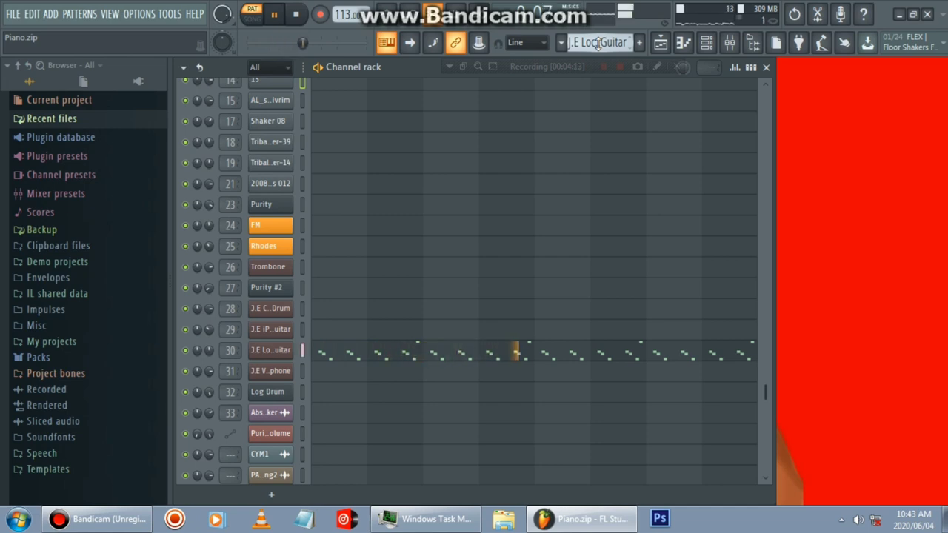
Step: Audition the J.E Vi..phone pattern and the J.E Saints Logdrum pattern, ending with playback stopped
scroll(598, 43, down, 1)
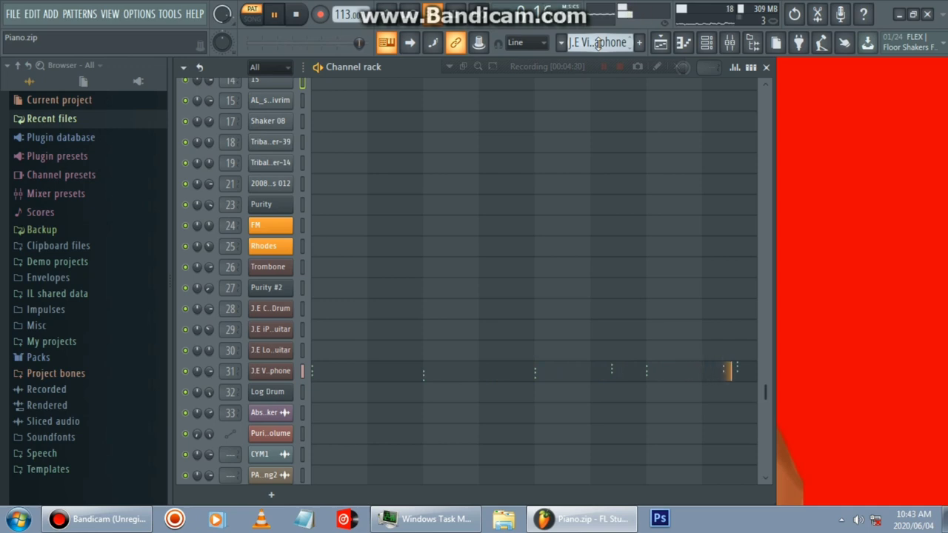
key(space)
scroll(598, 45, down, 1)
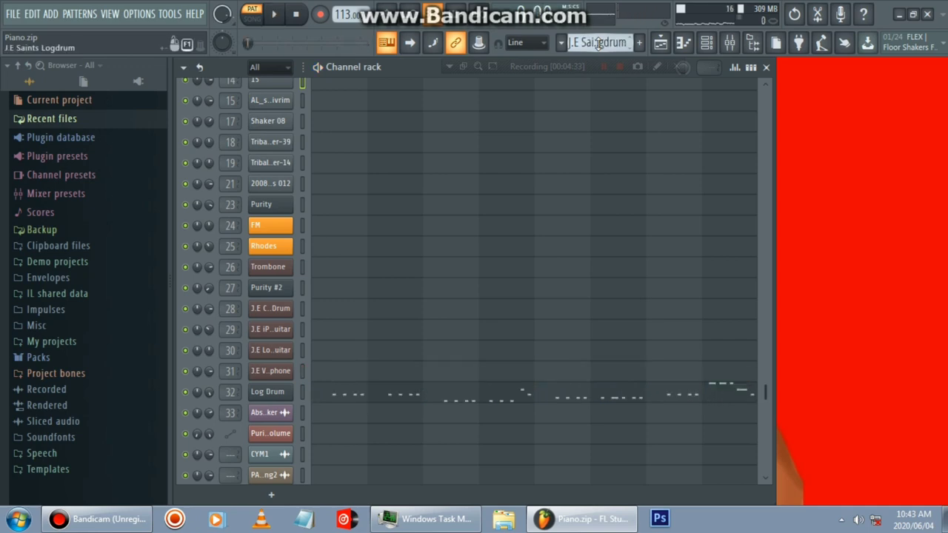
key(space)
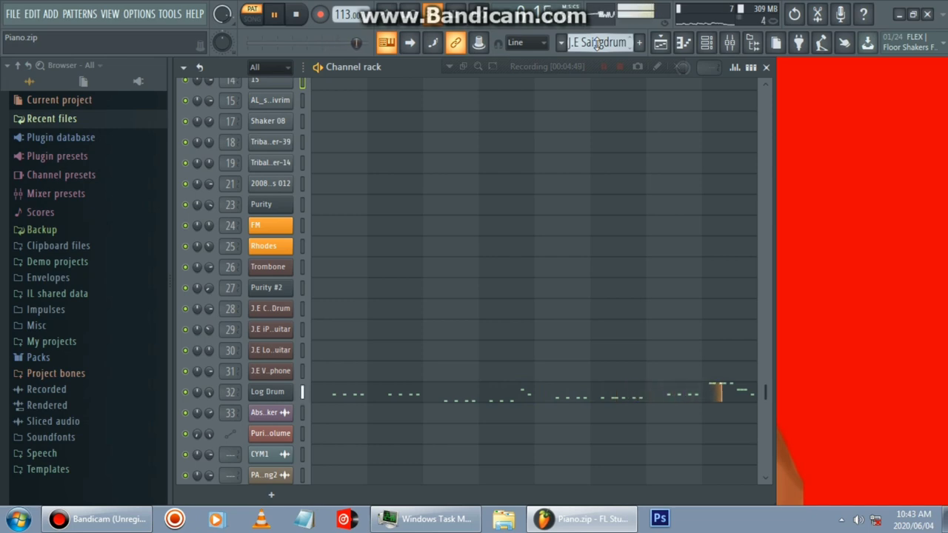
key(space)
scroll(597, 43, down, 1)
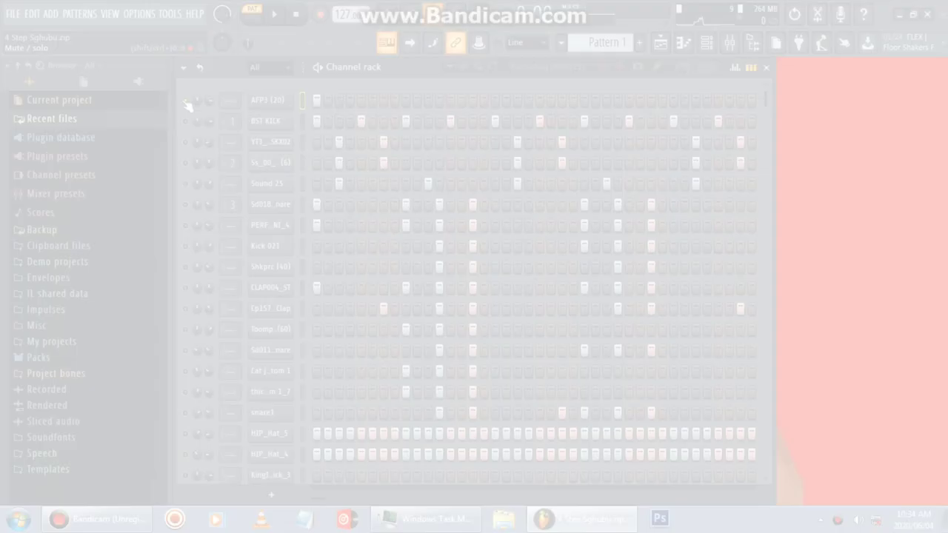
Step: Unmute the YT3_..SKX02 channel in the 4 Step Sghubu project and play Pattern 1 with it and BST KICK together
key(space)
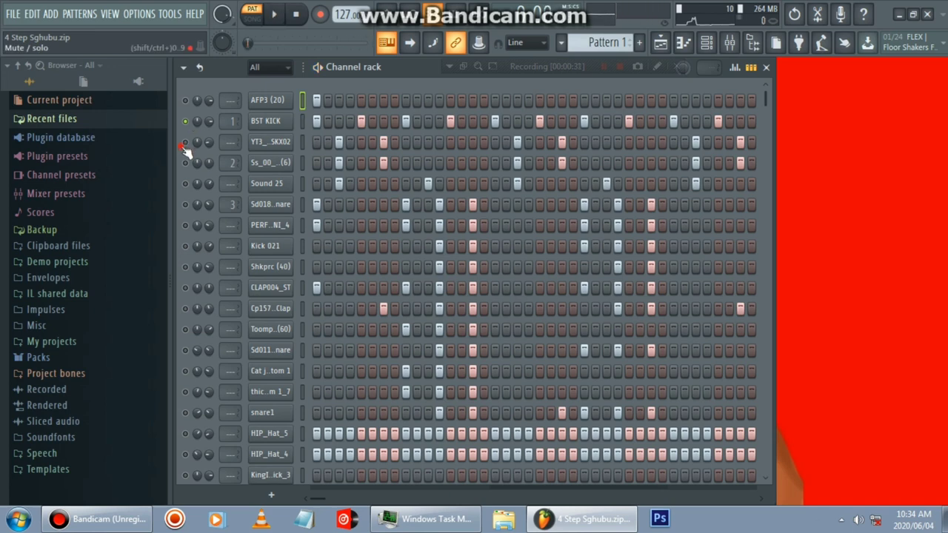
click(185, 142)
key(space)
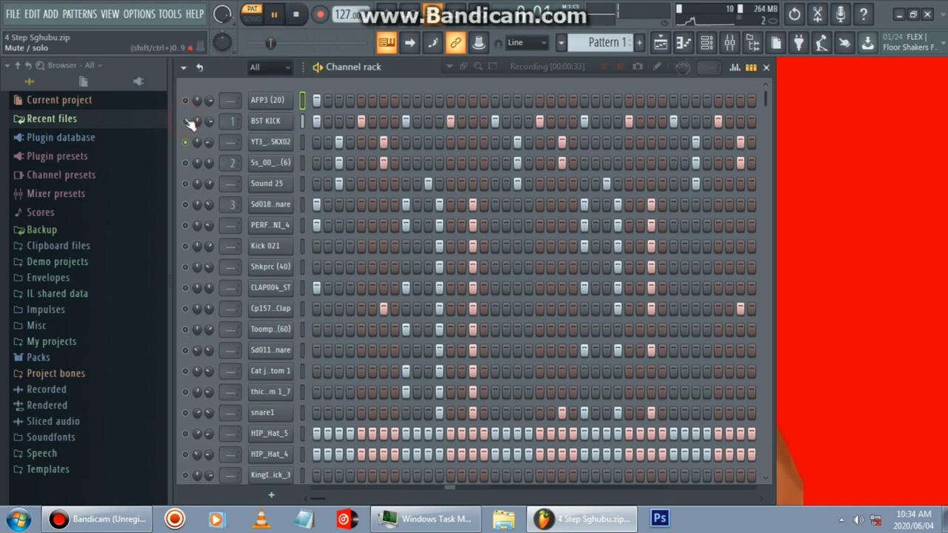
click(186, 121)
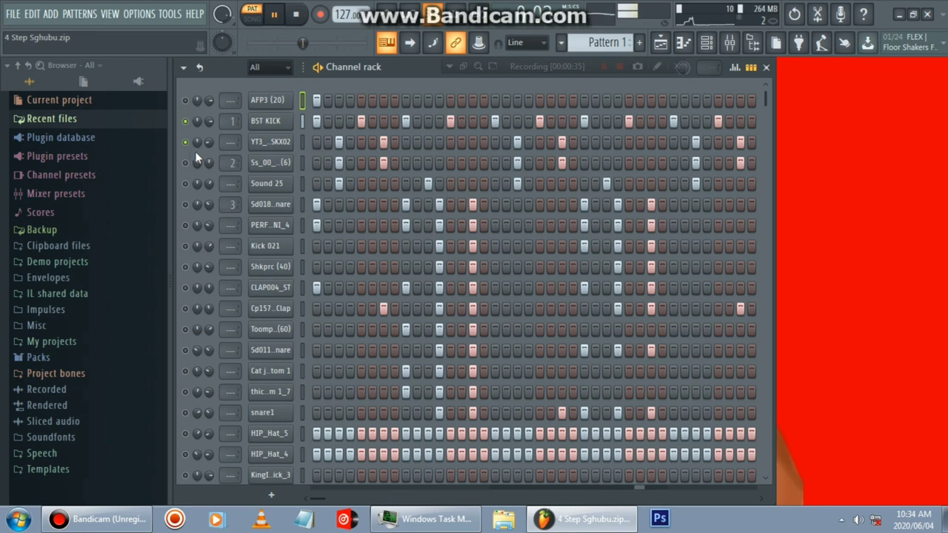
key(space)
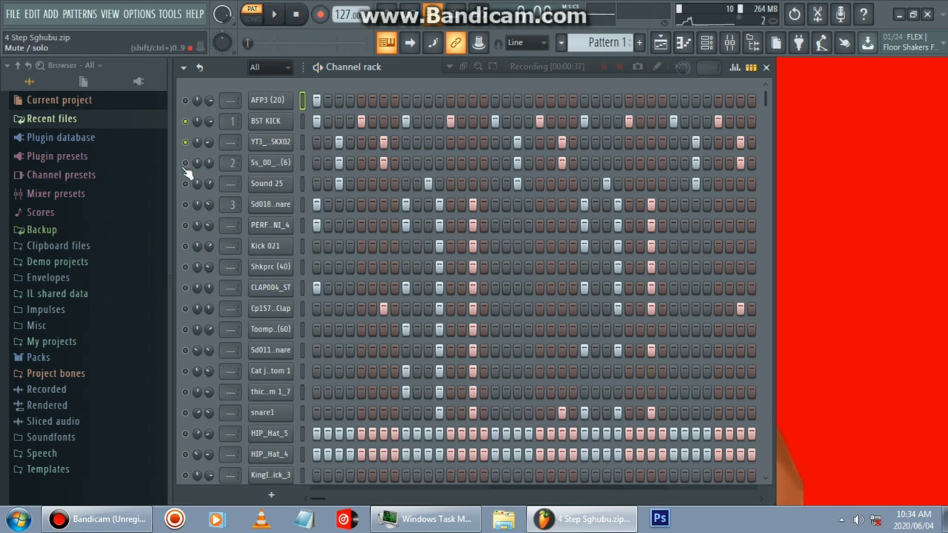
Step: Unmute the Ss_00_CnKit 2_ (6) and Sound 25 channels one at a time, playing Pattern 1 with each addition
key(space)
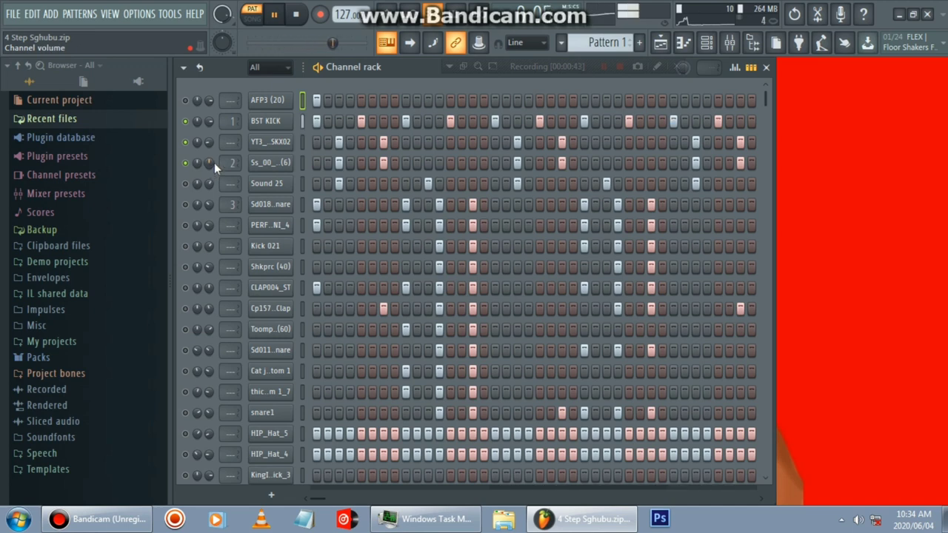
key(space)
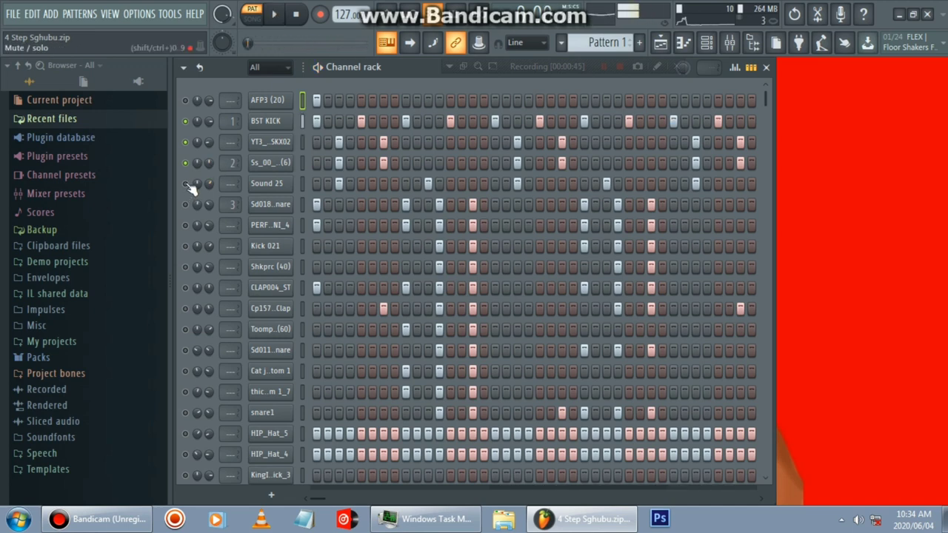
scroll(271, 186, down, 3)
key(space)
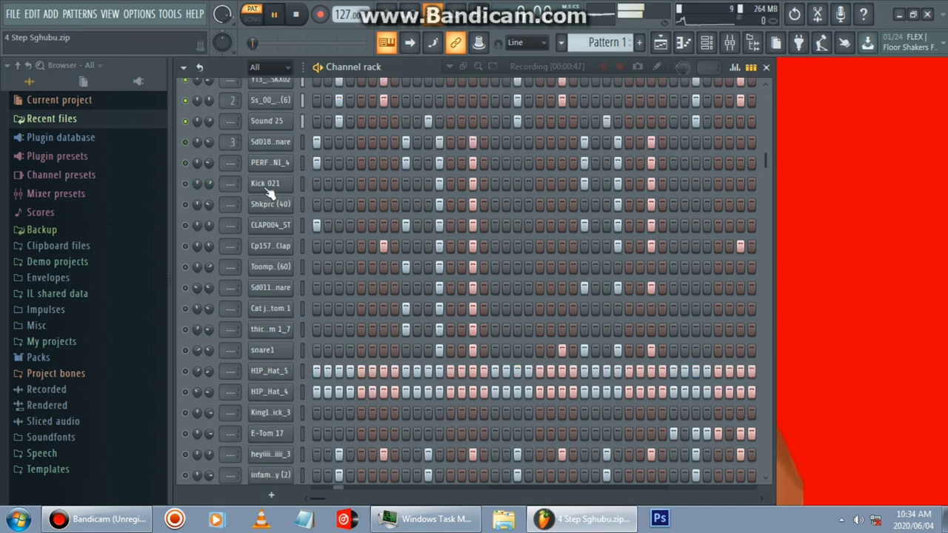
scroll(266, 187, up, 3)
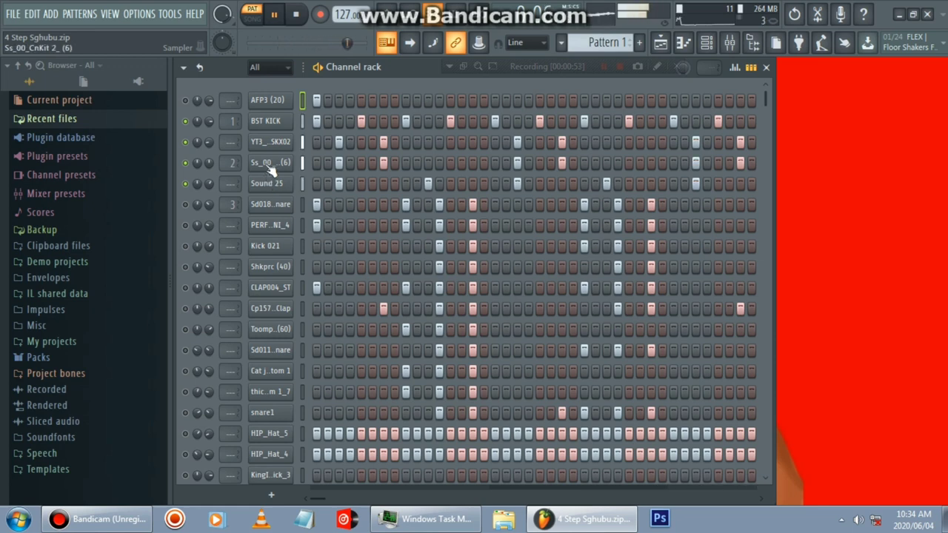
key(space)
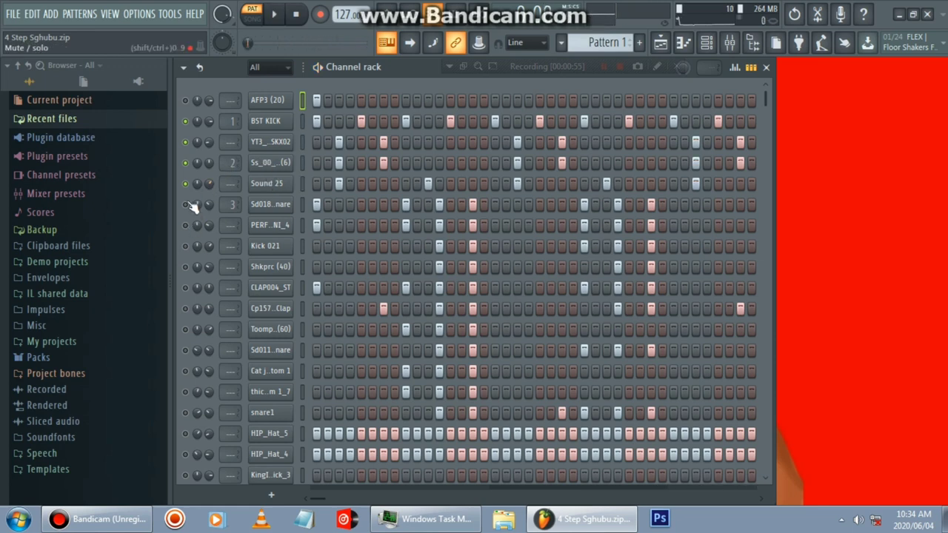
Step: Unmute the Sd018 snare, PERF..NI_4 and Kick 021 channels and play Pattern 1 with these layers added
key(space)
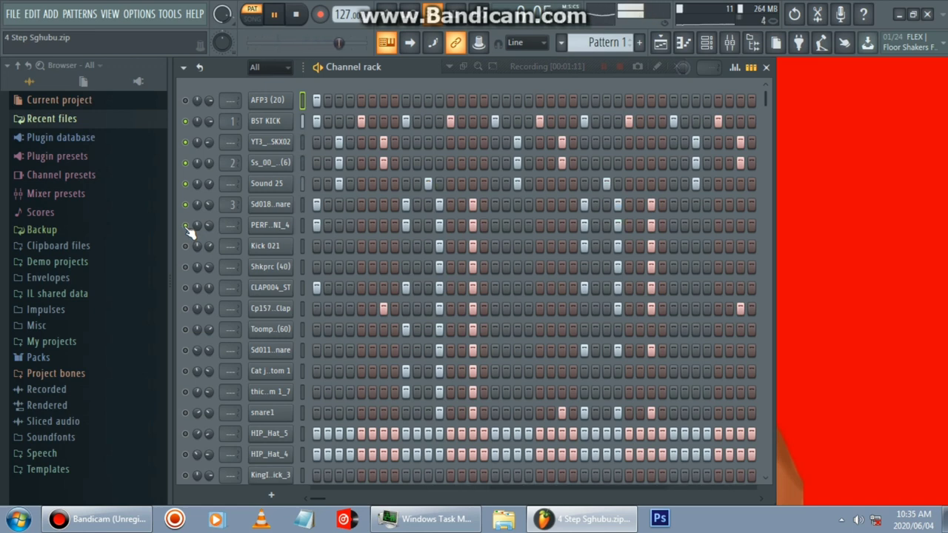
key(space)
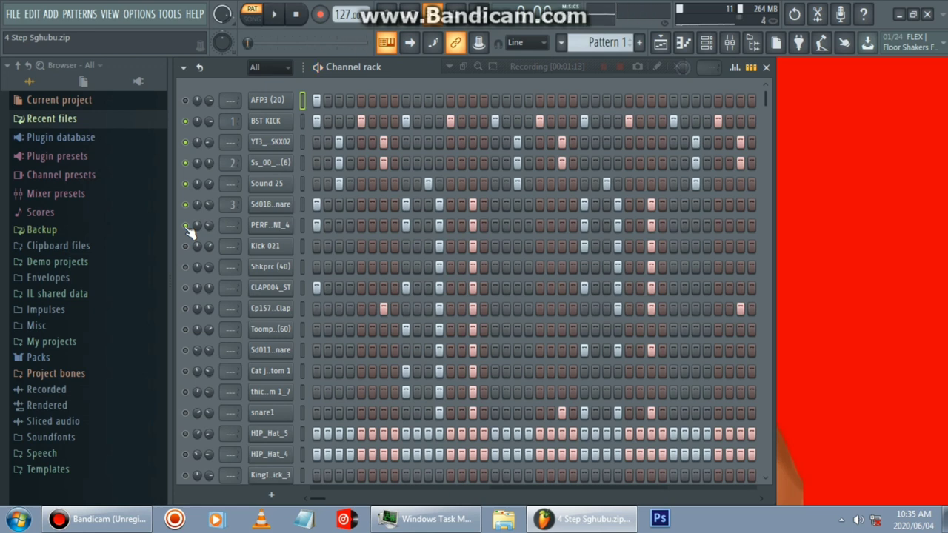
key(space)
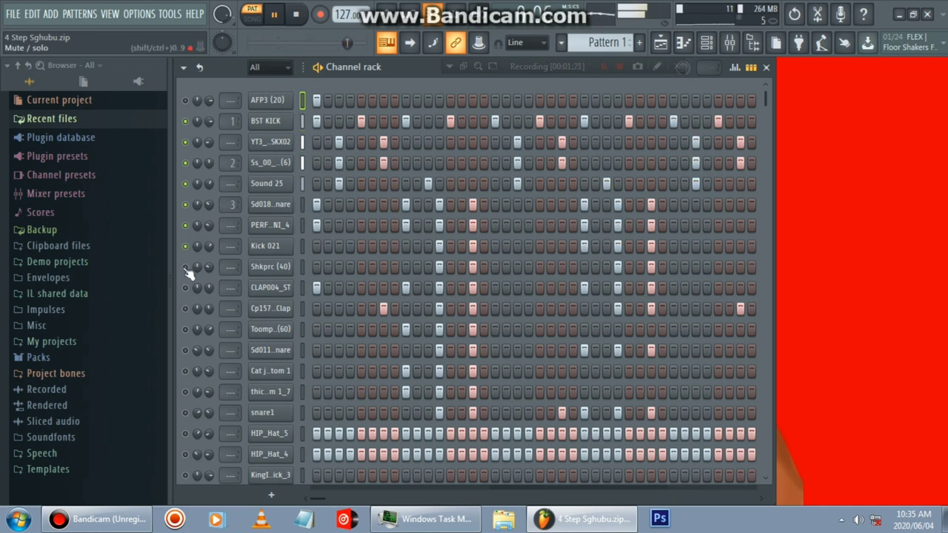
key(space)
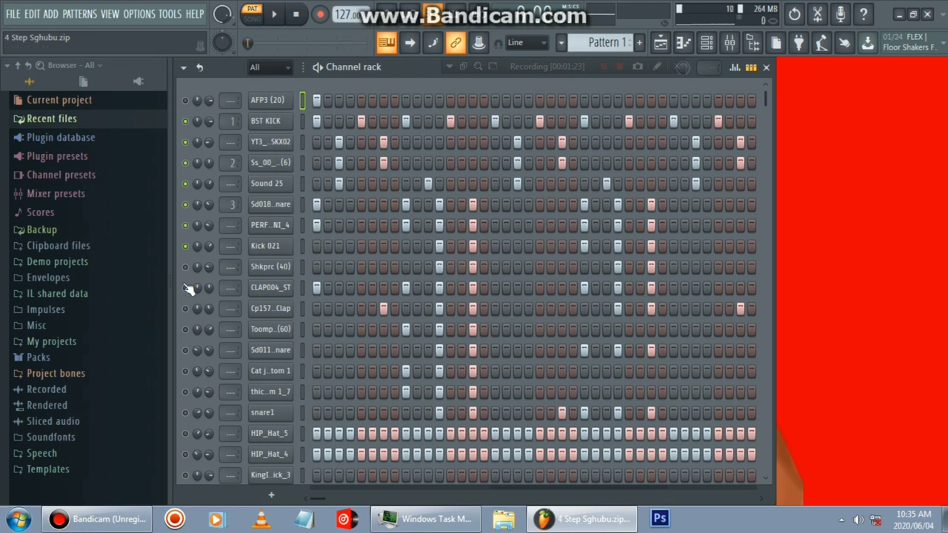
Step: Play Pattern 1 while unmuting the Shkprc (40) and CLAP004_ST channels
key(space)
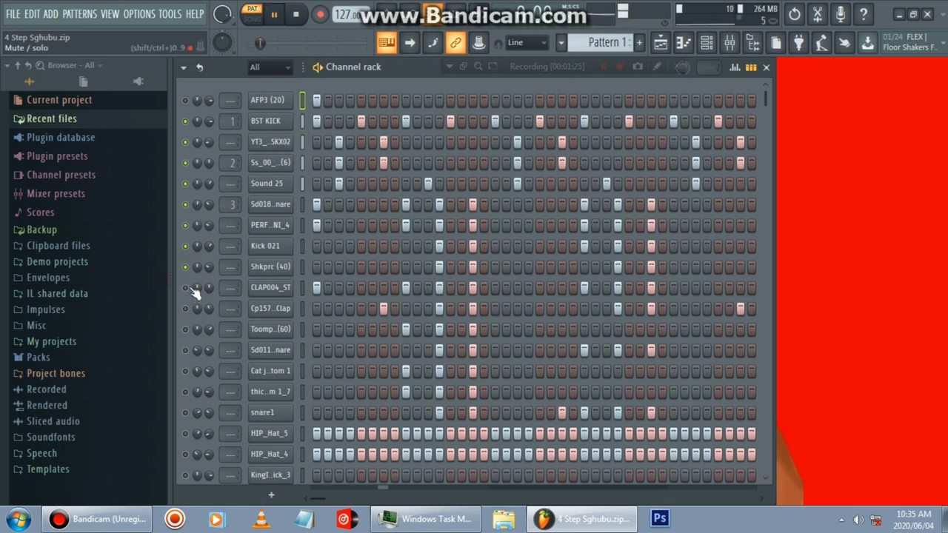
click(185, 288)
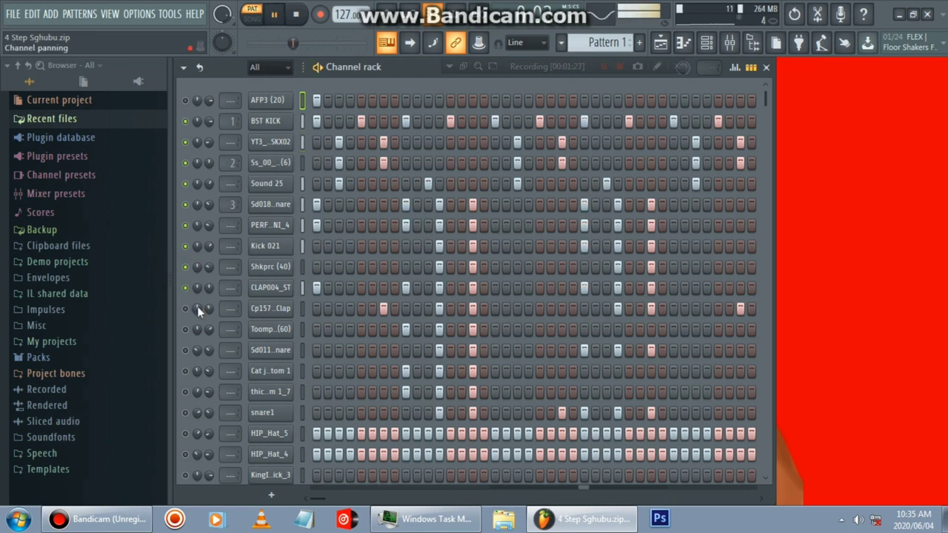
Step: Unmute the Cp157..Clap, Toomp..(60), Sd011..nare and Cat j..tom 1 channels one at a time while Pattern 1 plays
click(186, 309)
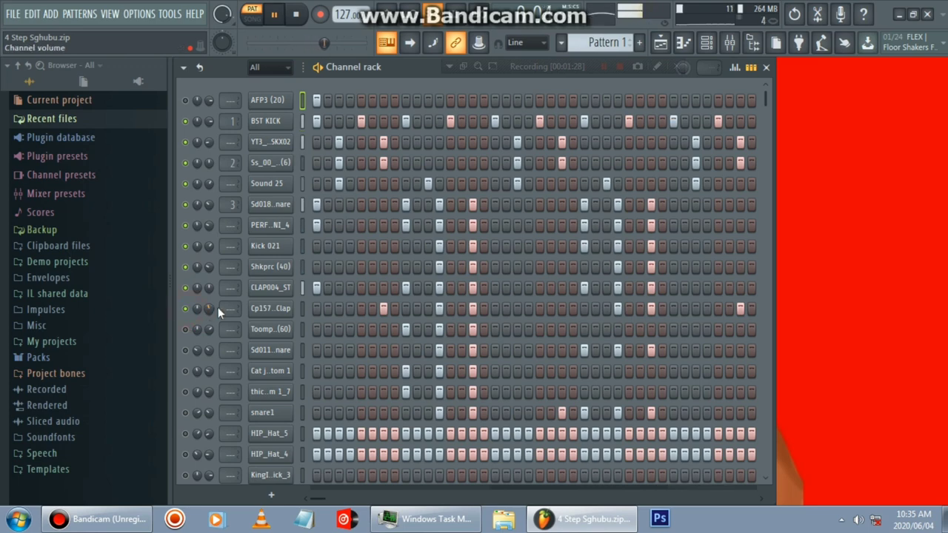
scroll(267, 303, down, 1)
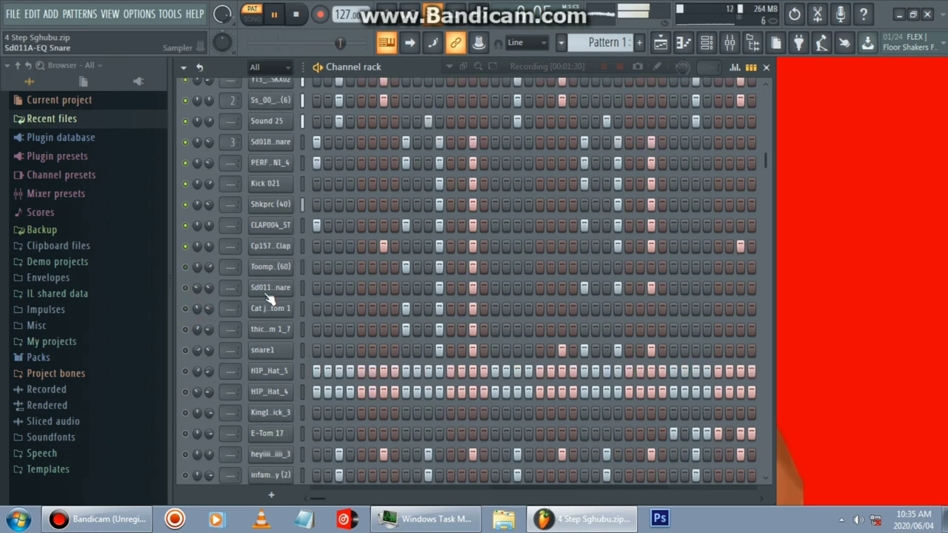
click(185, 268)
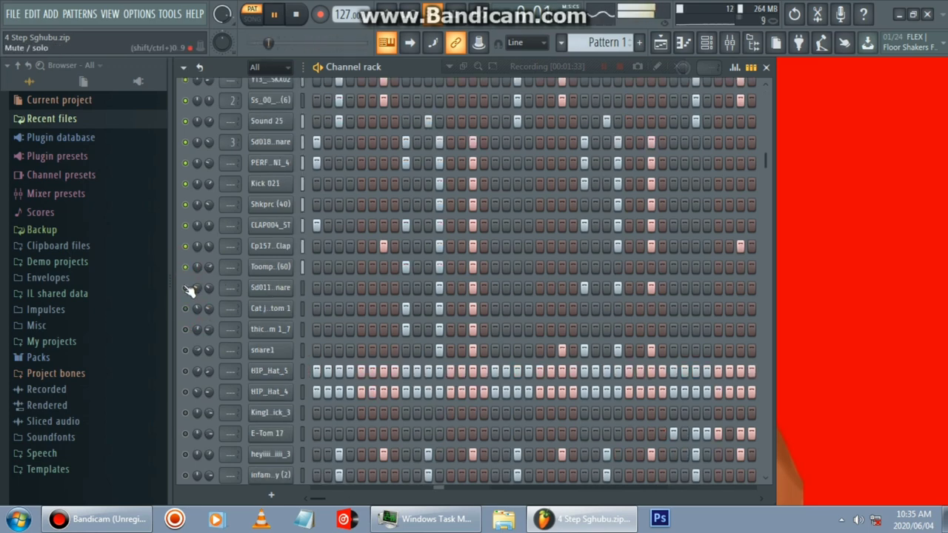
click(186, 288)
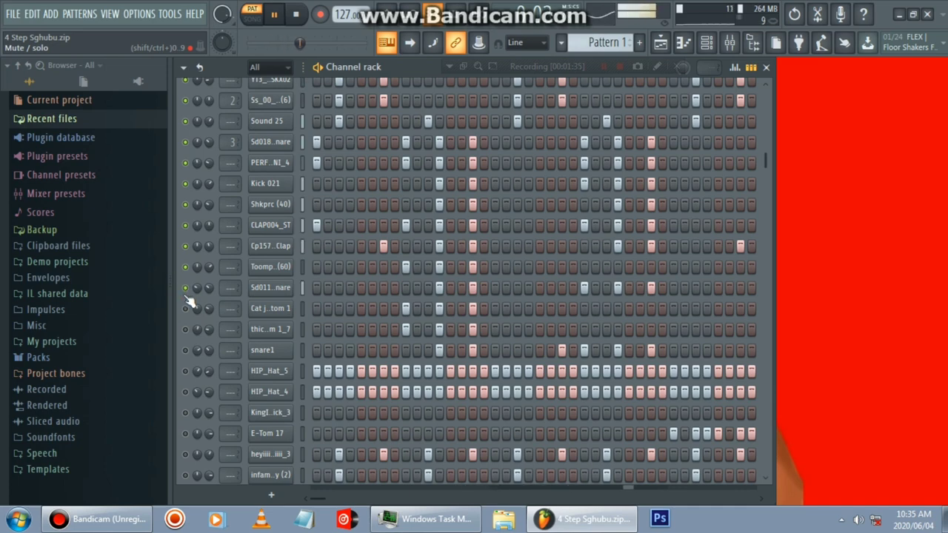
click(186, 309)
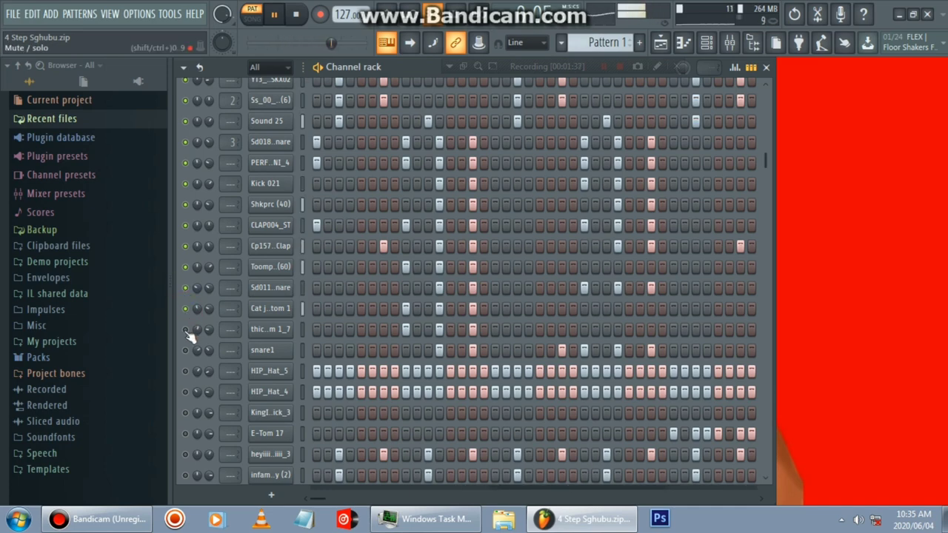
Step: Add the HIP_Hat_5, HIP_Hat_4, snare1 and thic..m 1_7 channels to the playing Pattern 1 by unmuting them
click(186, 371)
click(186, 392)
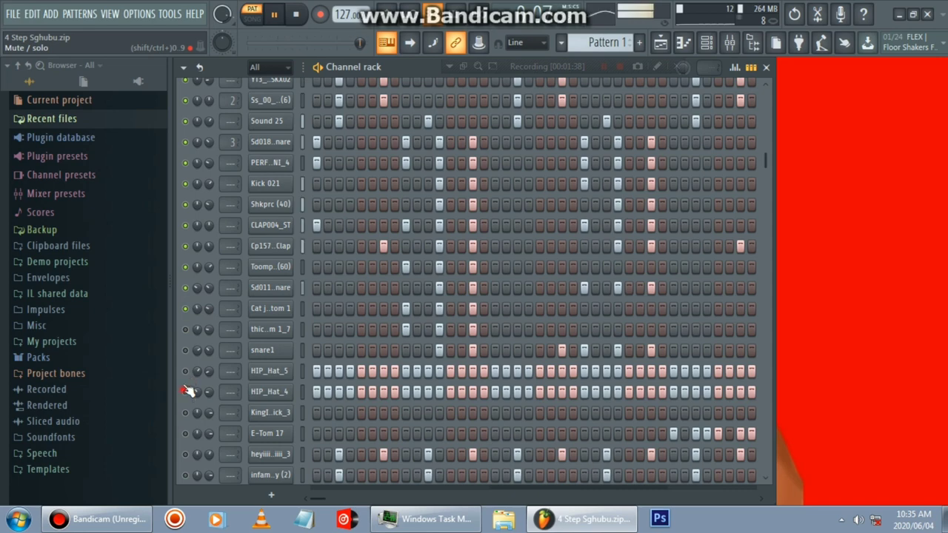
click(186, 350)
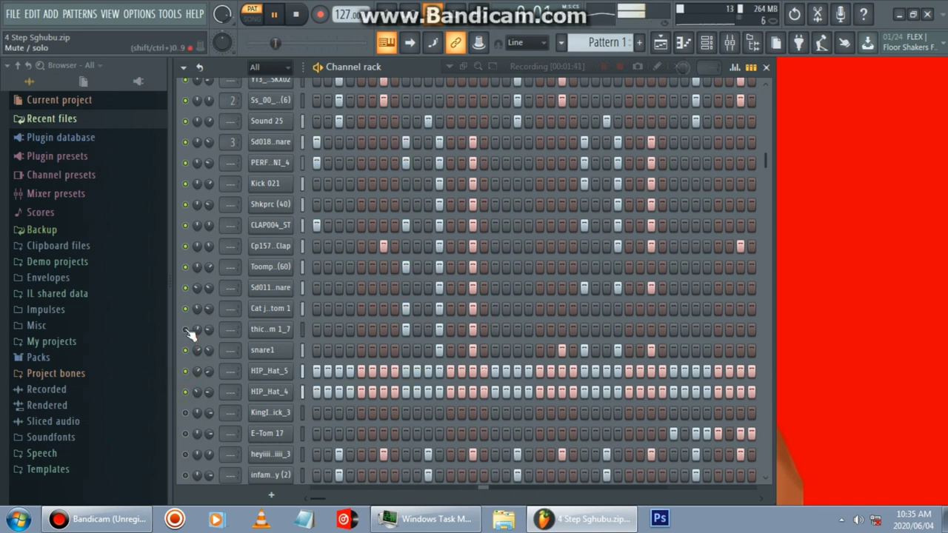
click(186, 330)
Step: Unmute the heyiiii..iiii_3, infam..y (2) and Umlozi(Vox) vocal channels in the playing Pattern 1
scroll(278, 343, down, 3)
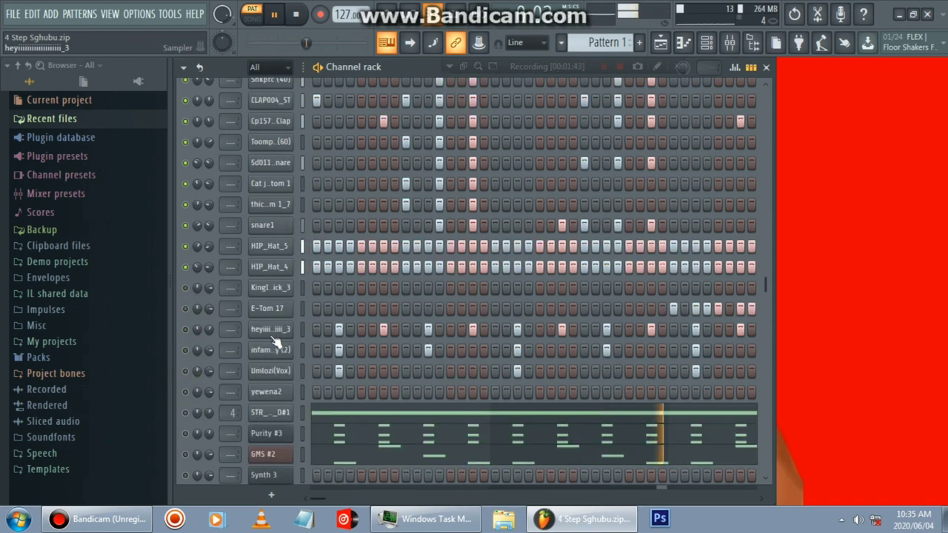
click(186, 329)
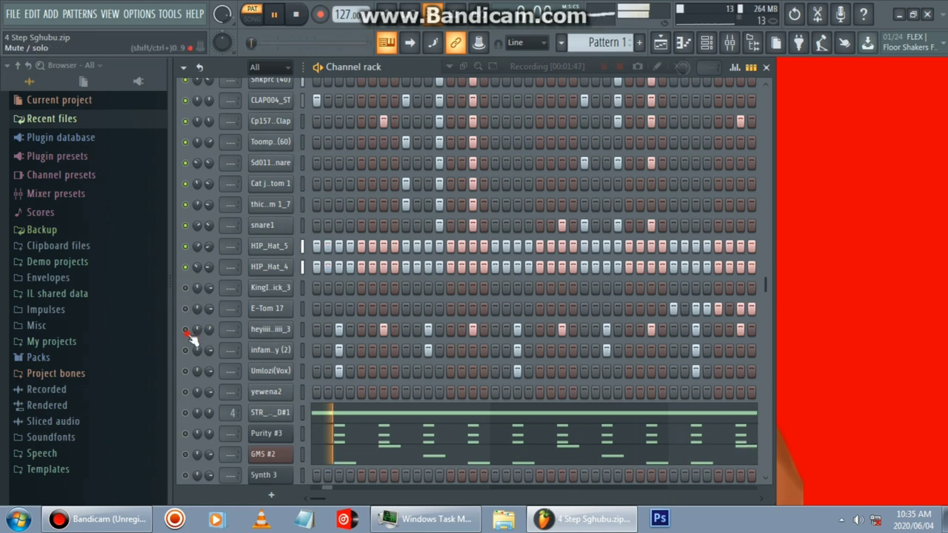
click(186, 350)
click(186, 371)
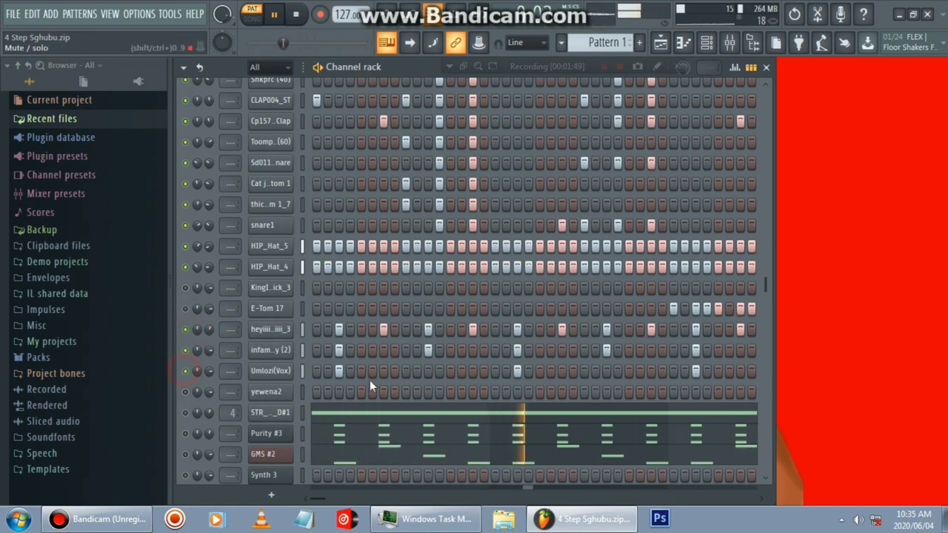
Step: Switch the channel rack from step buttons to note previews and unmute the STR_.._D#1 and Purity #3 channels in Pattern 1
scroll(257, 382, down, 3)
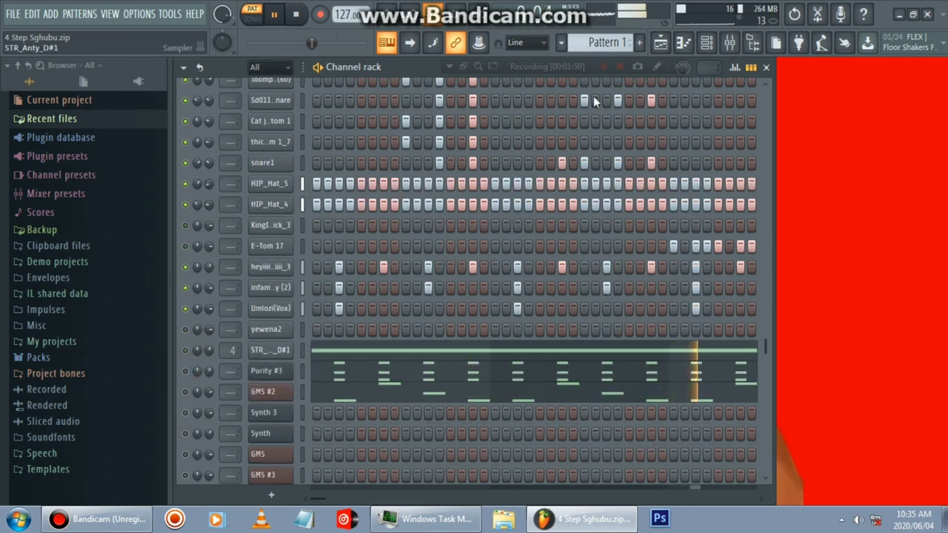
click(750, 68)
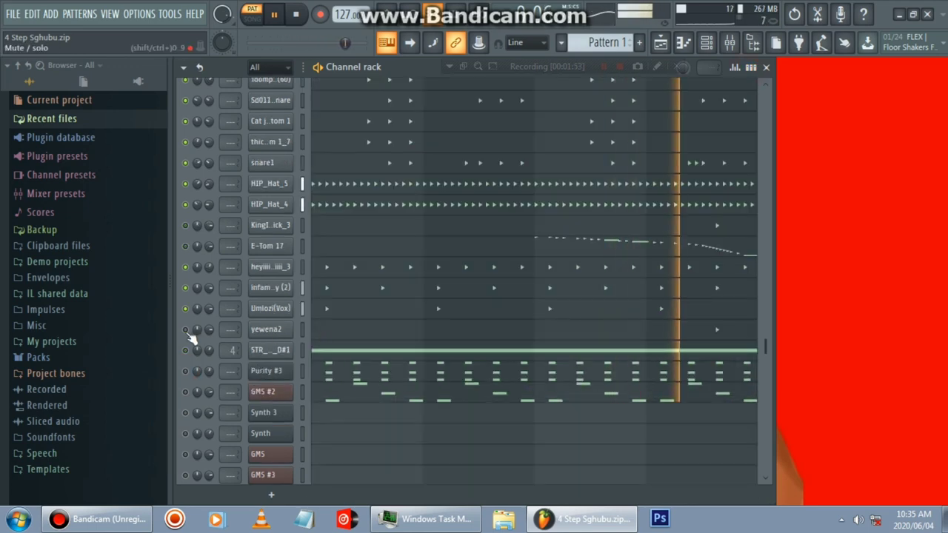
click(186, 372)
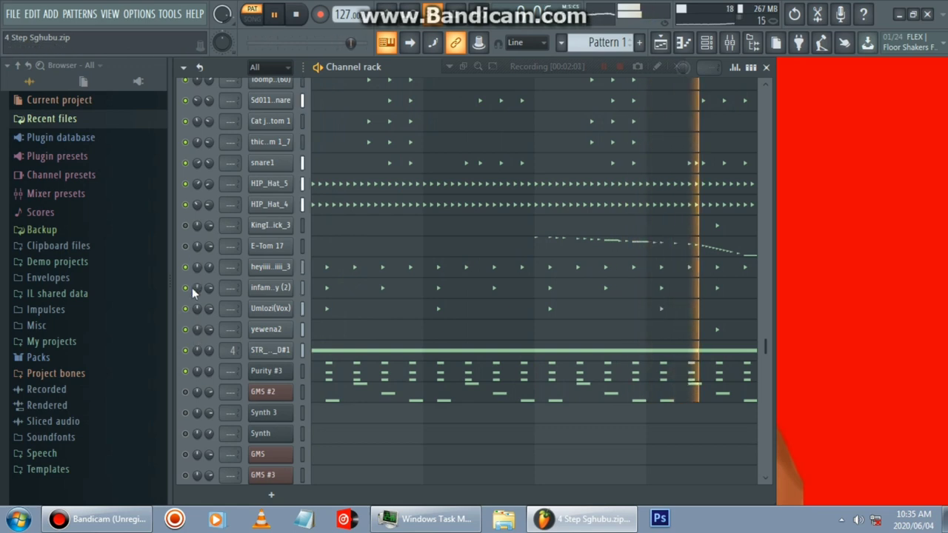
drag(191, 334, 191, 230)
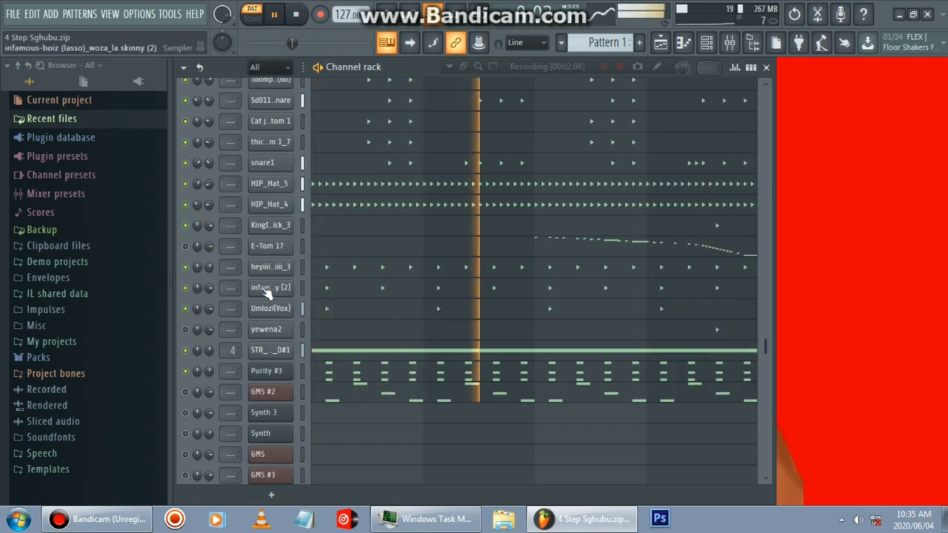
Step: Solo the GMS #2 channel to hear it alone in Pattern 1, and stop playback
scroll(268, 292, up, 3)
scroll(265, 291, down, 5)
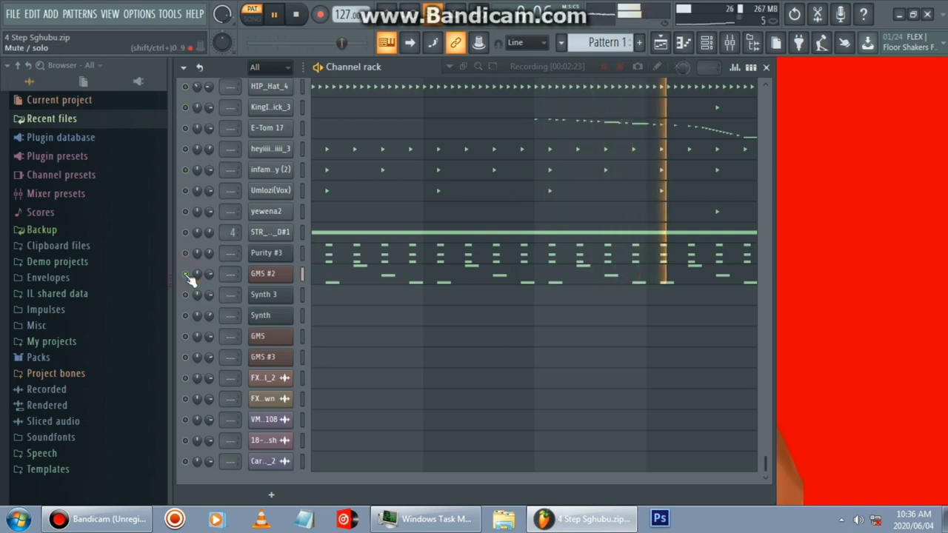
key(space)
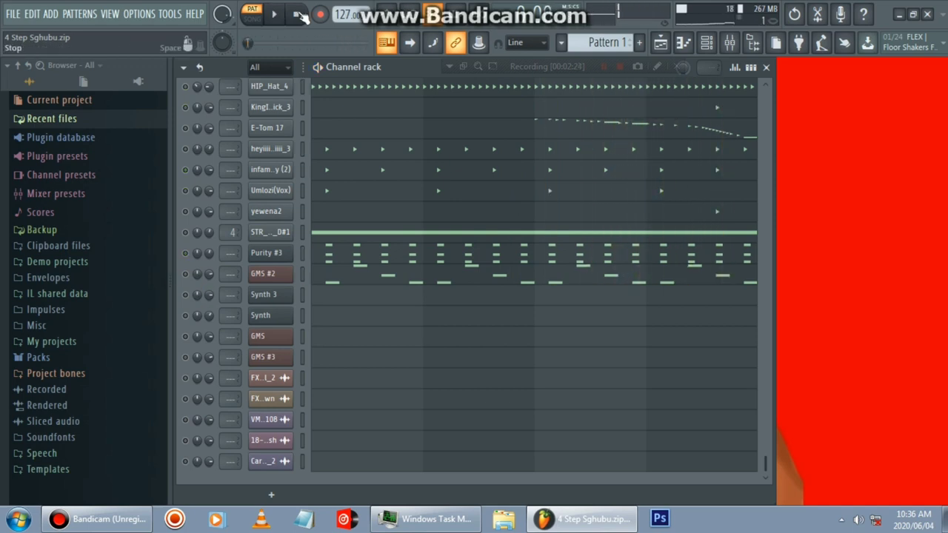
Step: Switch to Pattern 2 and play its Synth 3, Synth, GMS and GMS #3 channels solo, one after another
scroll(587, 38, down, 1)
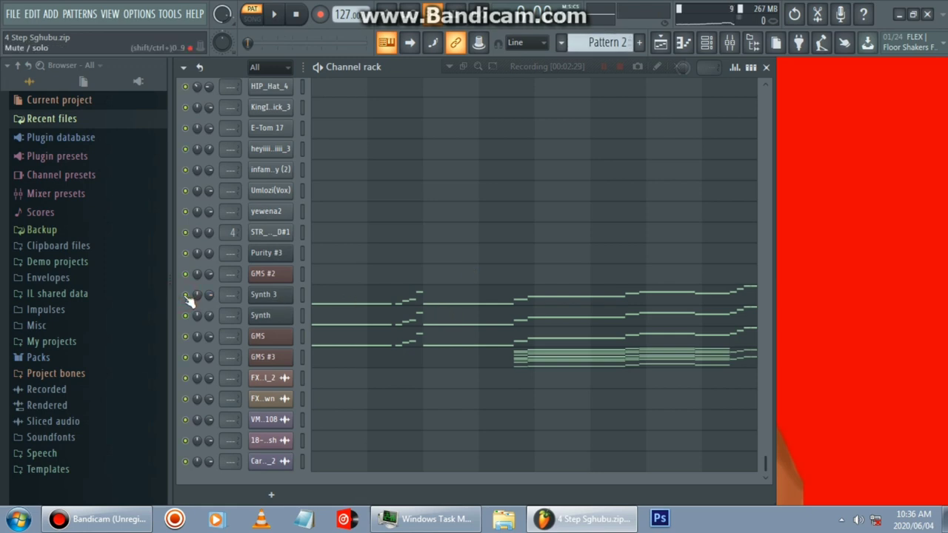
key(space)
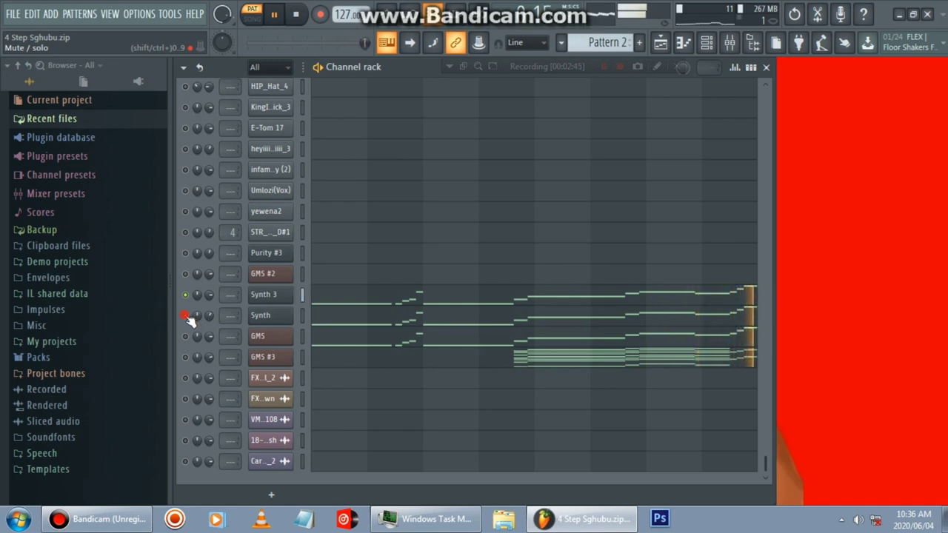
click(186, 295)
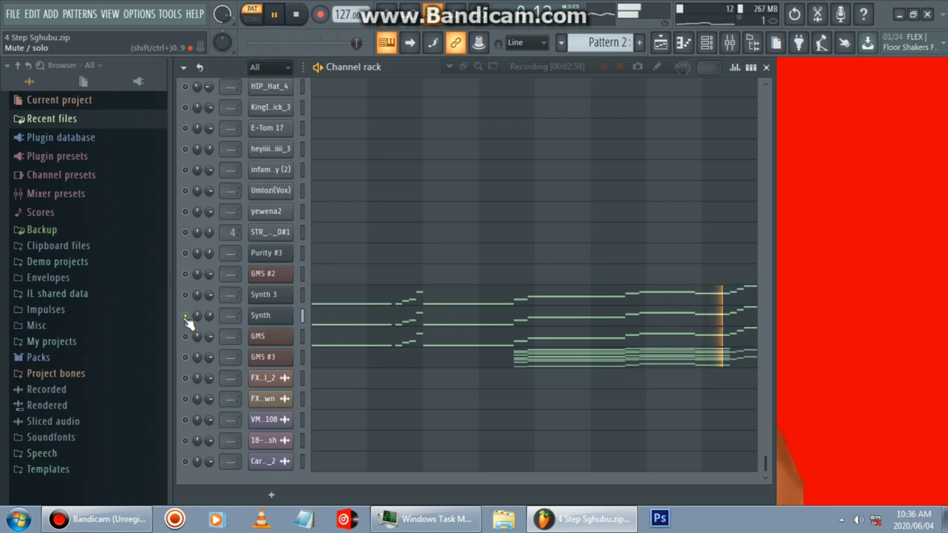
click(187, 338)
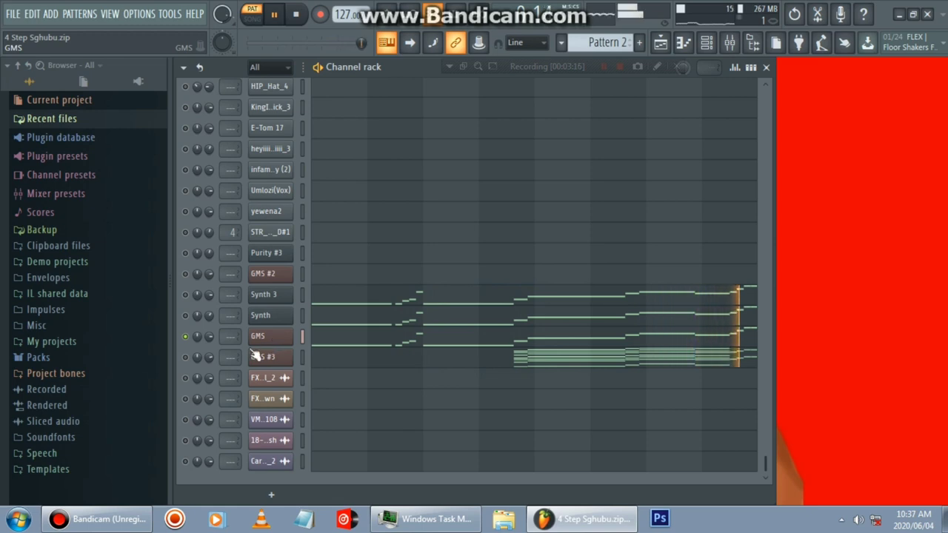
key(space)
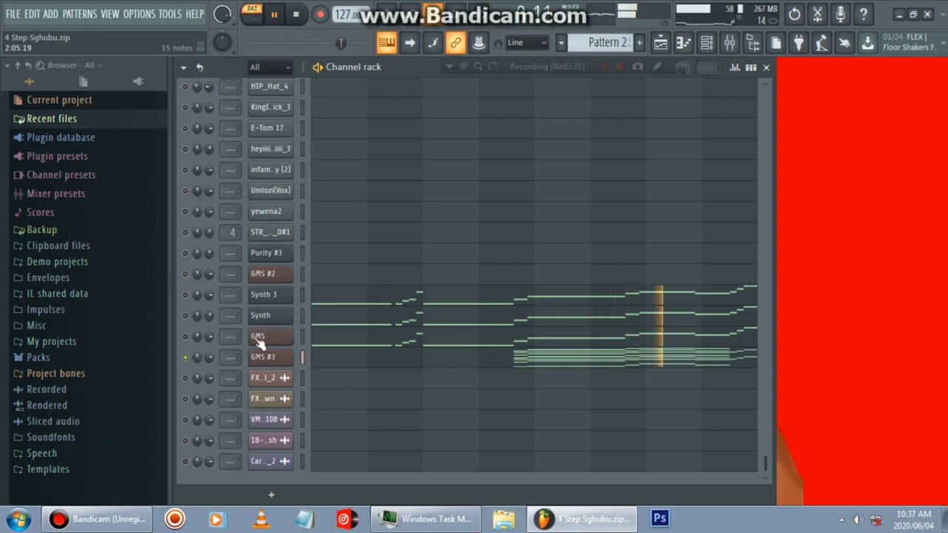
click(185, 337)
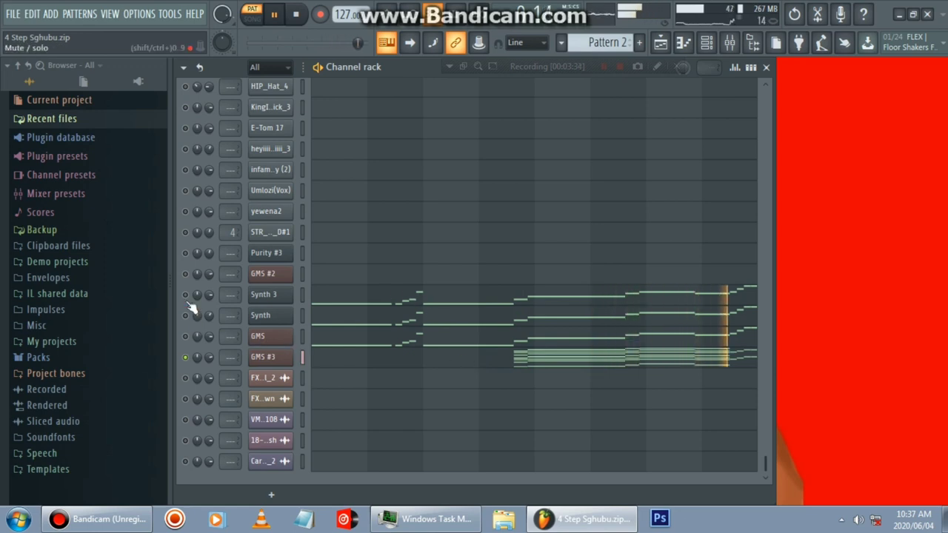